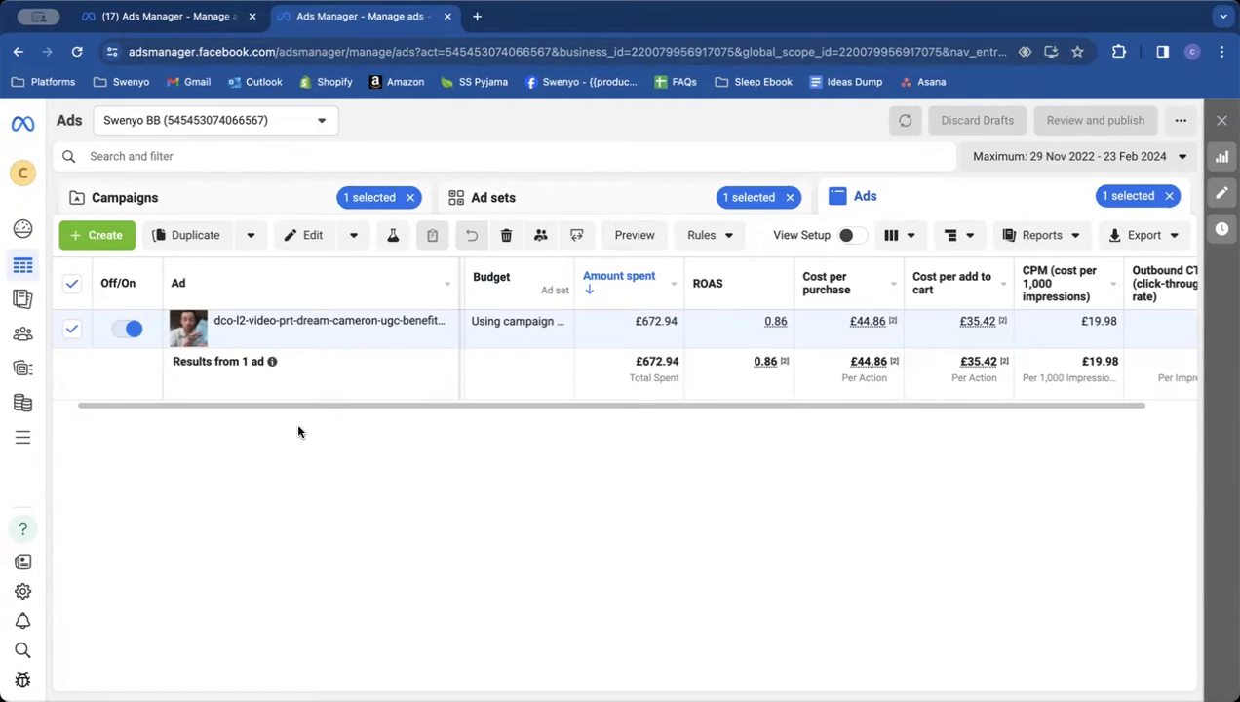
Preview the selected ad, open its shared Facebook post to check the primary text, and return to the ads table with the preview closed
{"action": "left_click", "coordinate": [622, 236]}
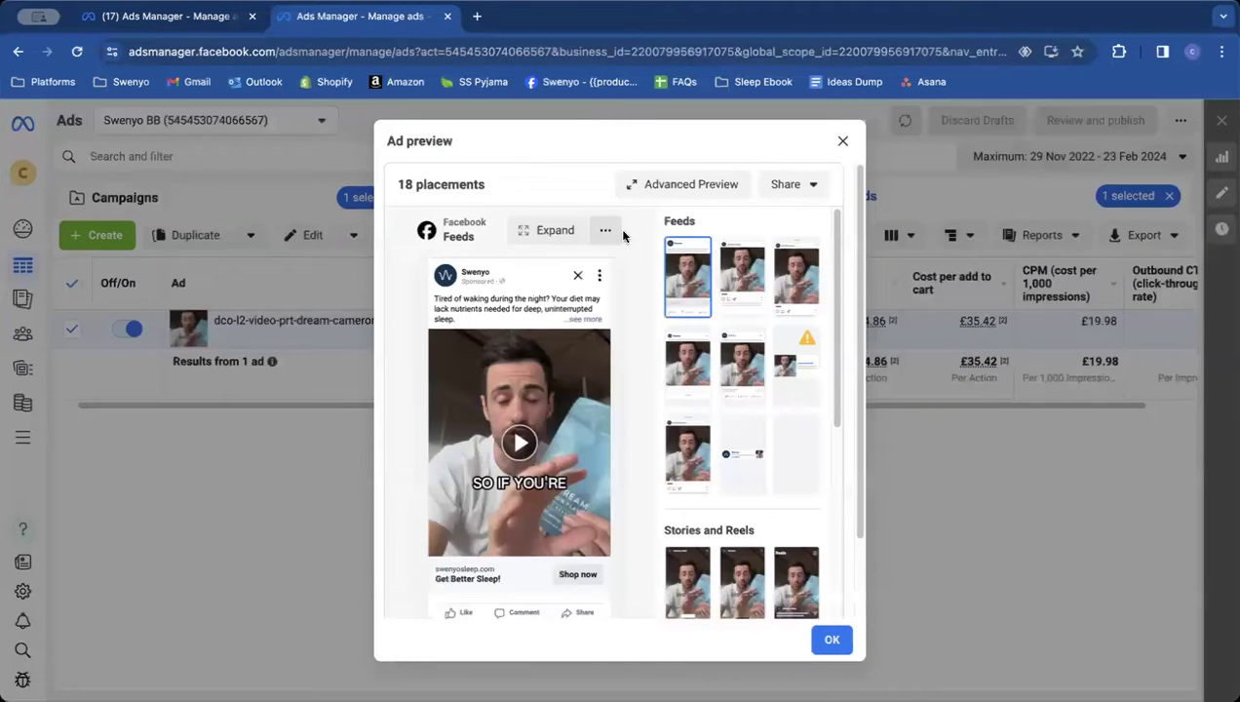
{"action": "left_click", "coordinate": [790, 184]}
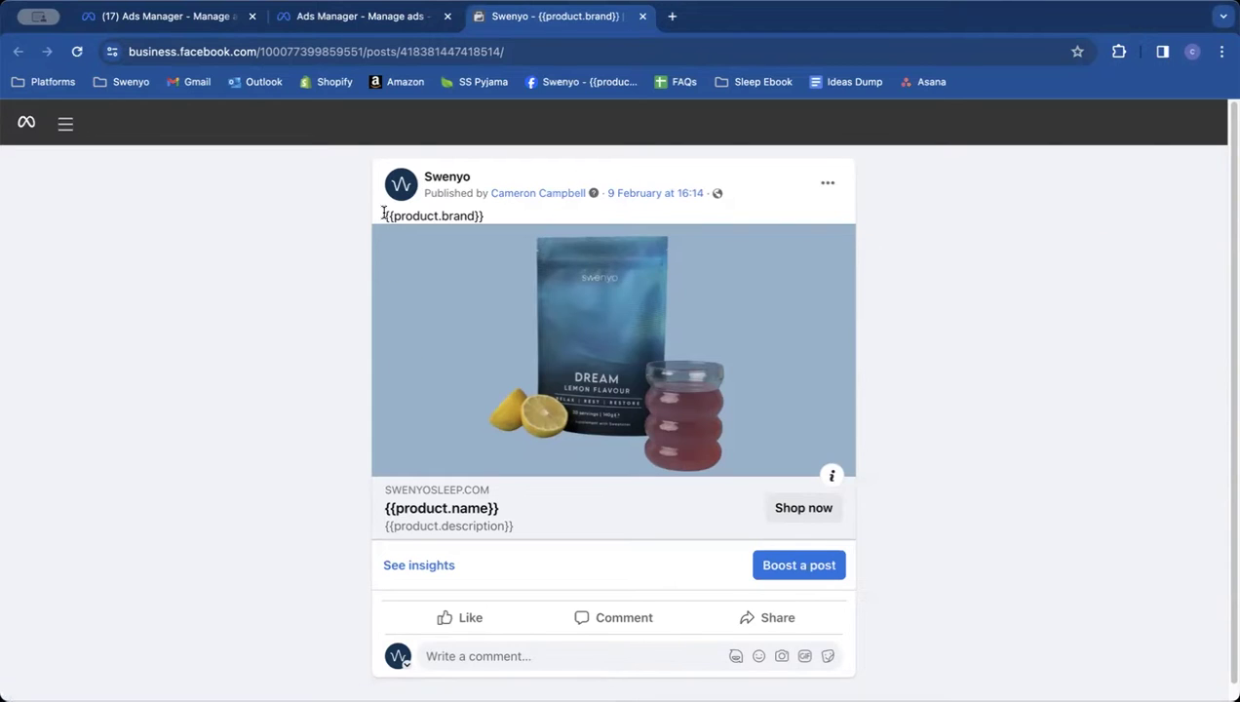
{"action": "left_click_drag", "start_coordinate": [391, 214], "coordinate": [499, 220]}
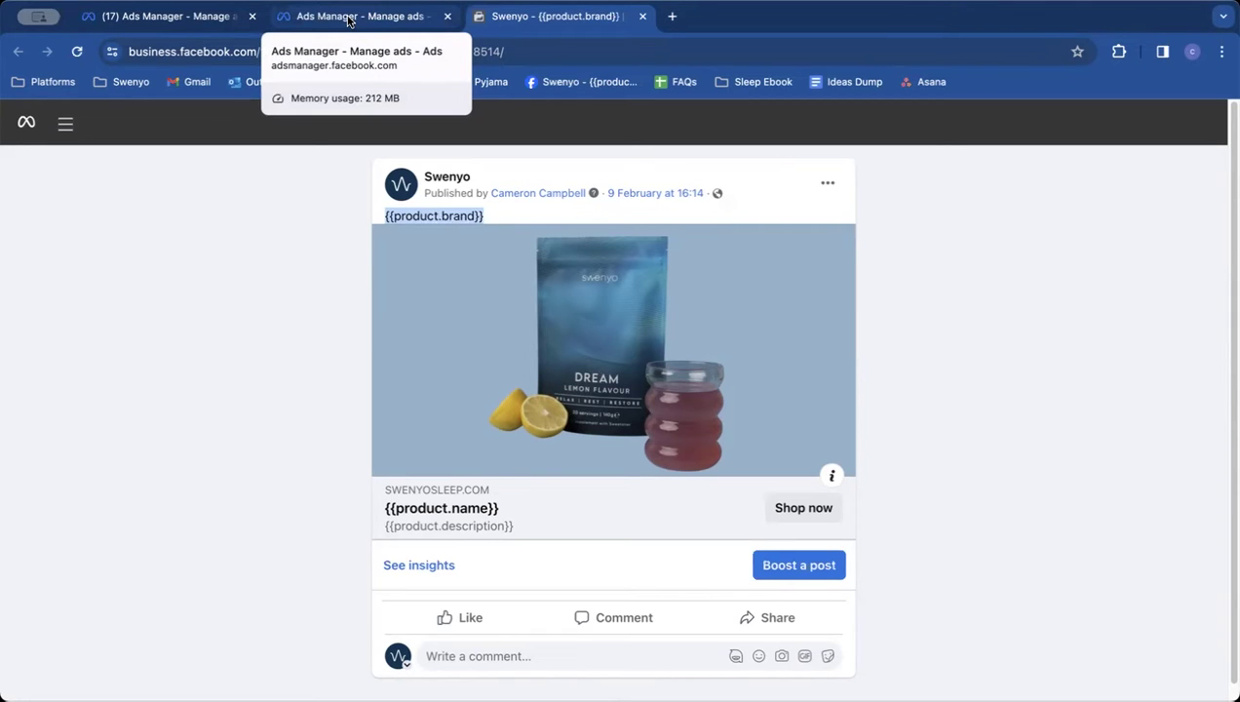
{"action": "left_click", "coordinate": [361, 17]}
{"action": "left_click", "coordinate": [840, 143]}
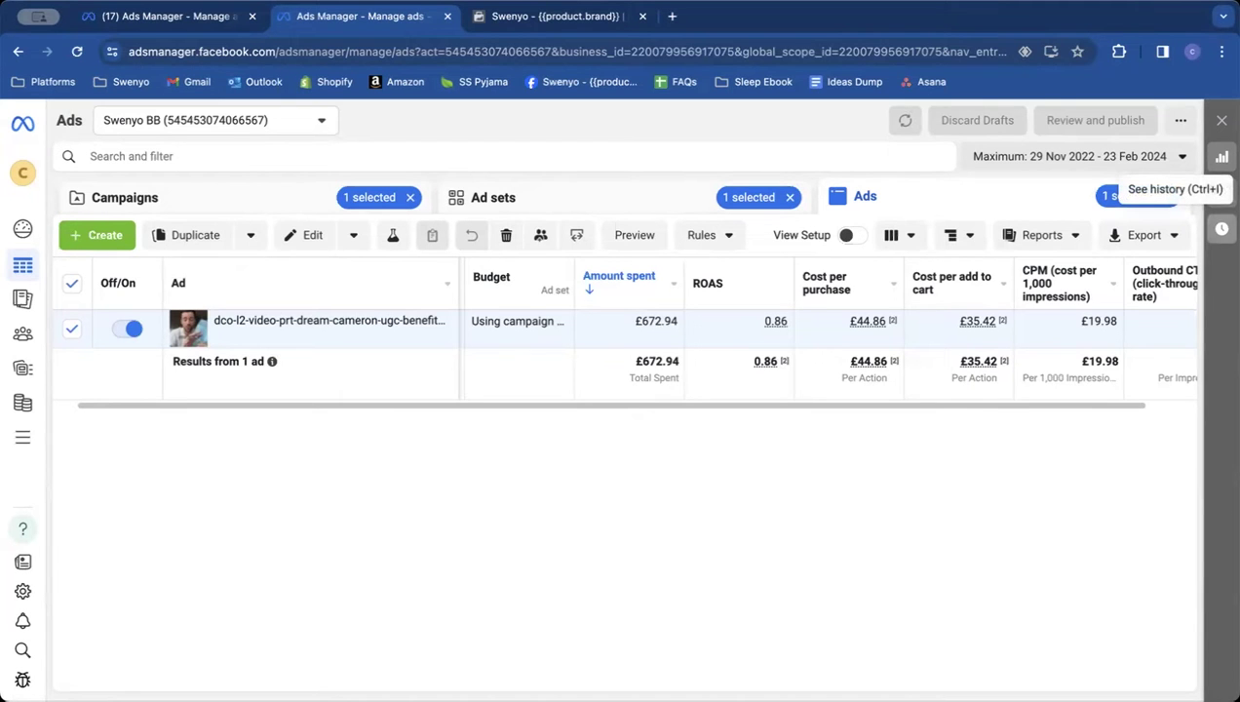
Review the selected ad's activity history to find its creation date and time, and close the history
{"action": "left_click", "coordinate": [1222, 228]}
{"action": "scroll", "coordinate": [956, 395], "scroll_direction": "down", "scroll_amount": 3}
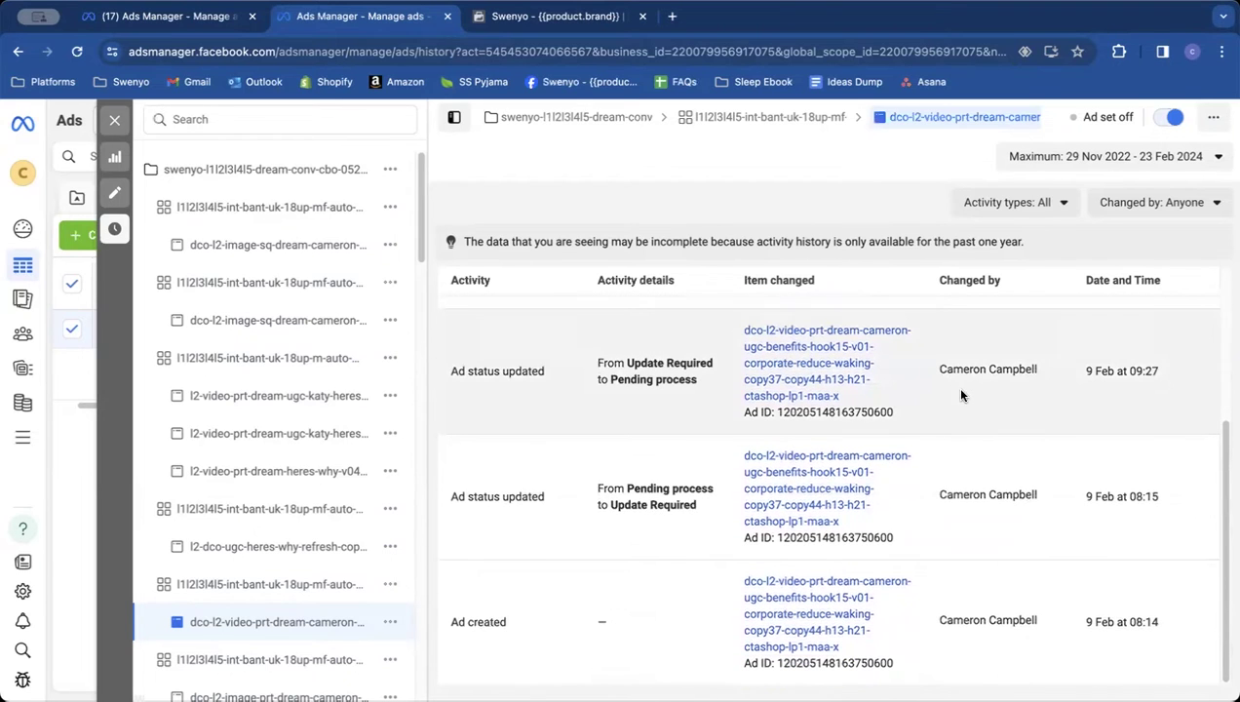
{"action": "scroll", "coordinate": [963, 397], "scroll_direction": "up", "scroll_amount": 3}
{"action": "scroll", "coordinate": [955, 468], "scroll_direction": "down", "scroll_amount": 3}
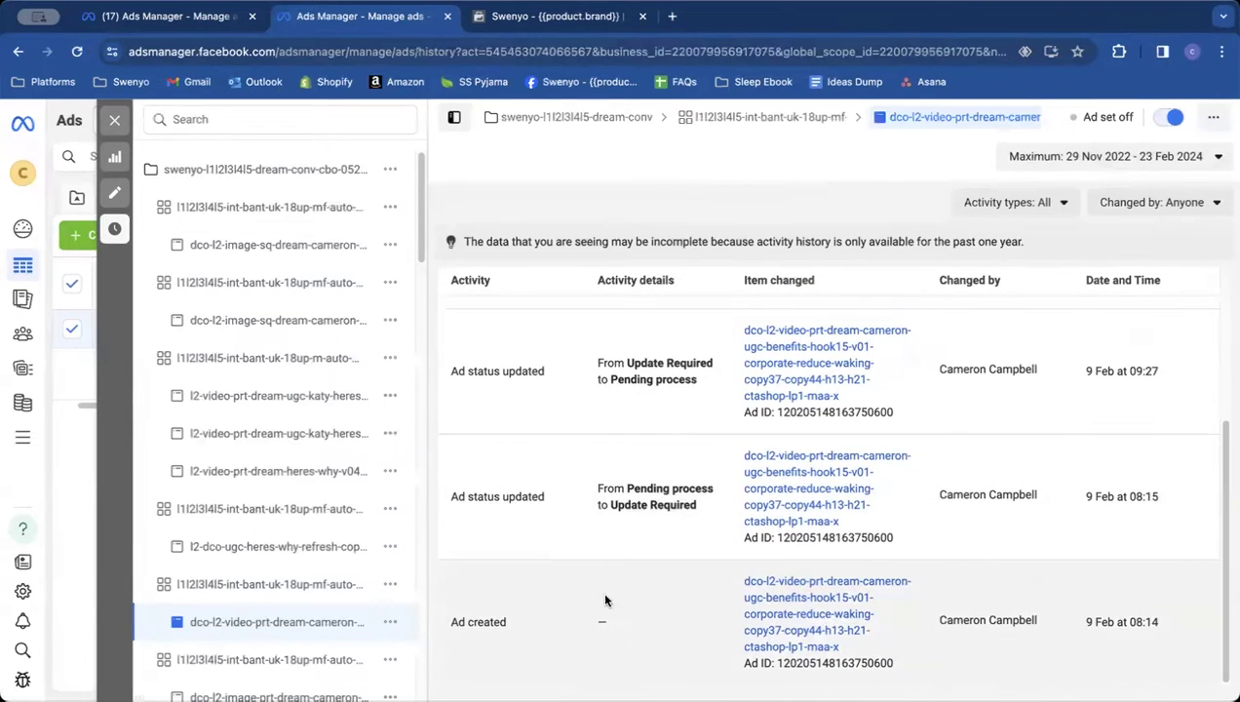
{"action": "scroll", "coordinate": [717, 446], "scroll_direction": "up", "scroll_amount": 3}
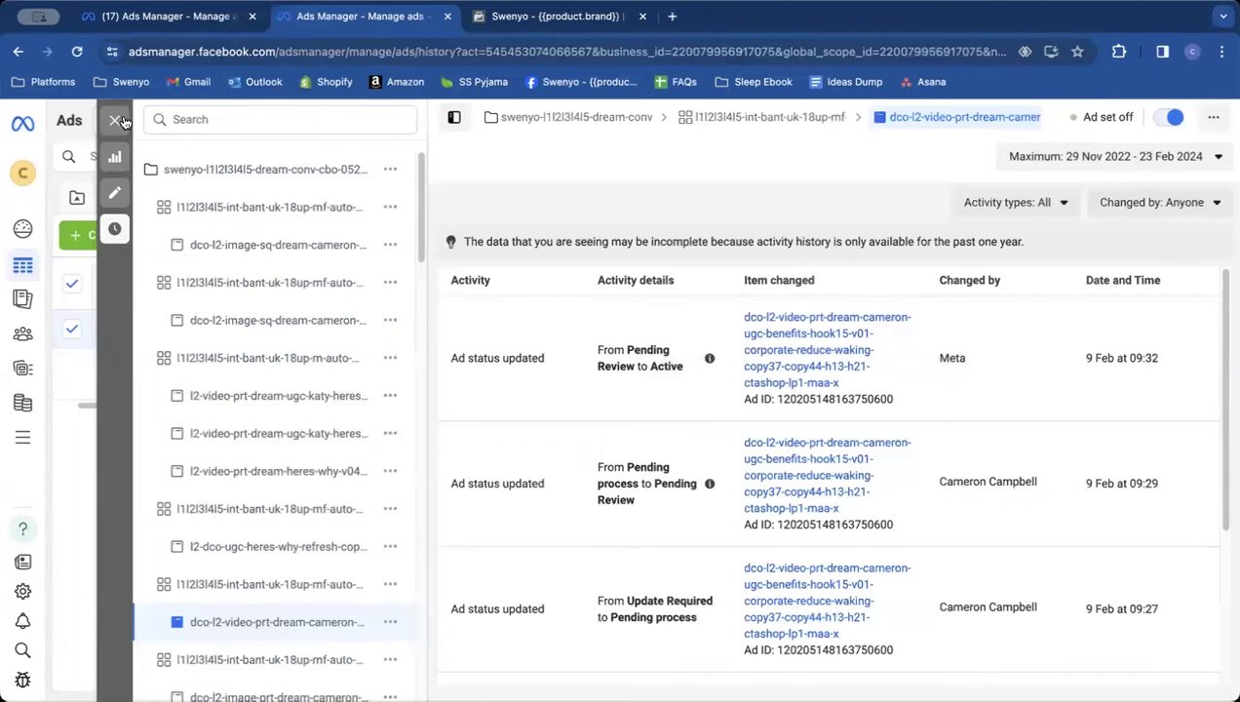
{"action": "left_click", "coordinate": [112, 122]}
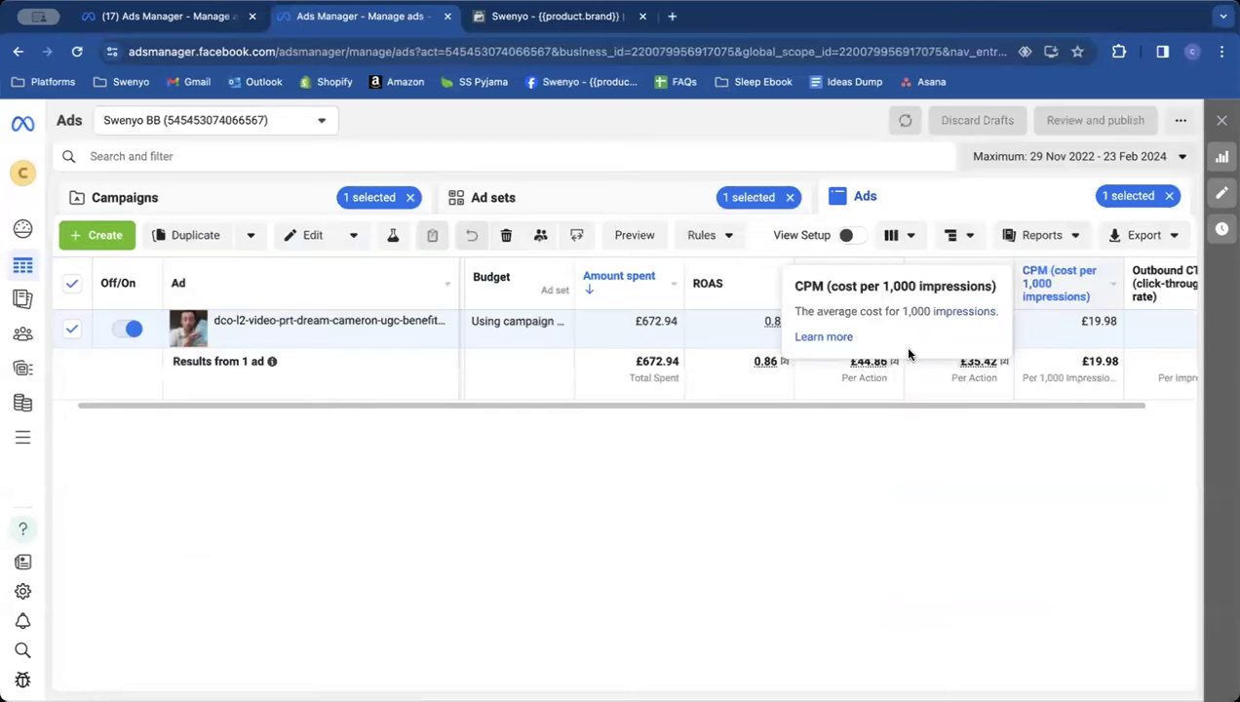
Break down the selected ad's results by the Text dynamic creative element
{"action": "mouse_move", "coordinate": [944, 293]}
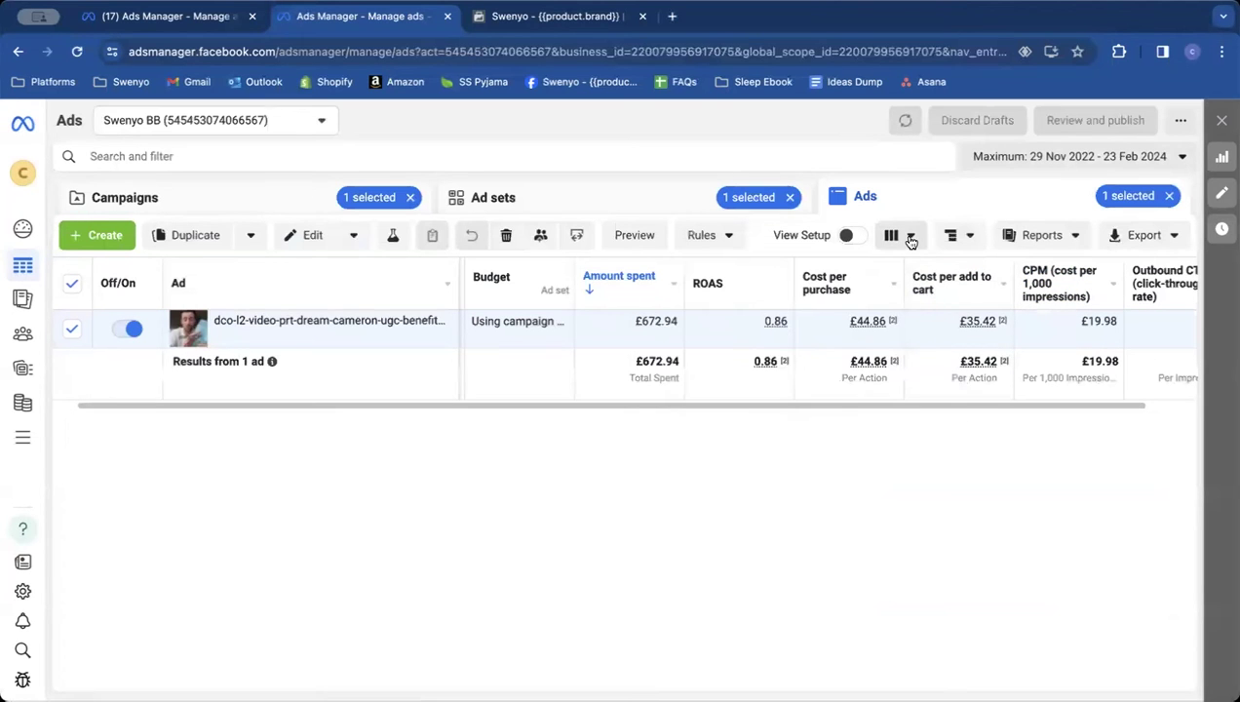
{"action": "left_click", "coordinate": [959, 239]}
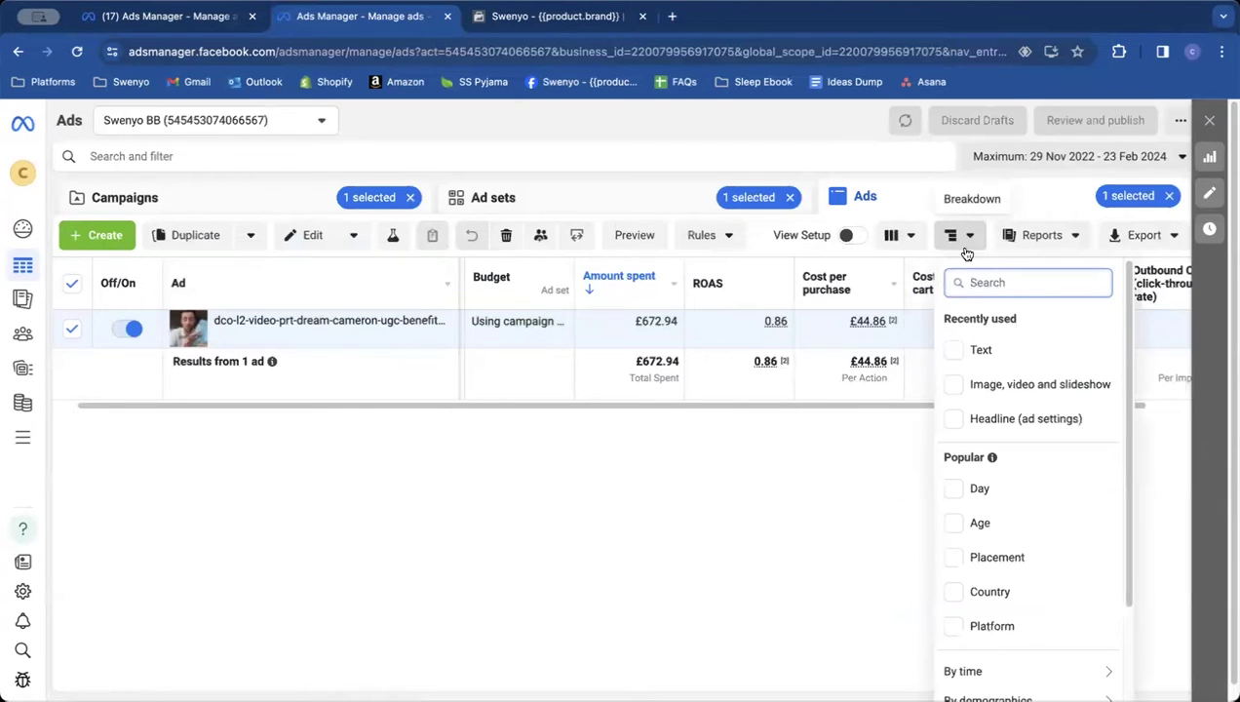
{"action": "scroll", "coordinate": [990, 448], "scroll_direction": "down", "scroll_amount": 2}
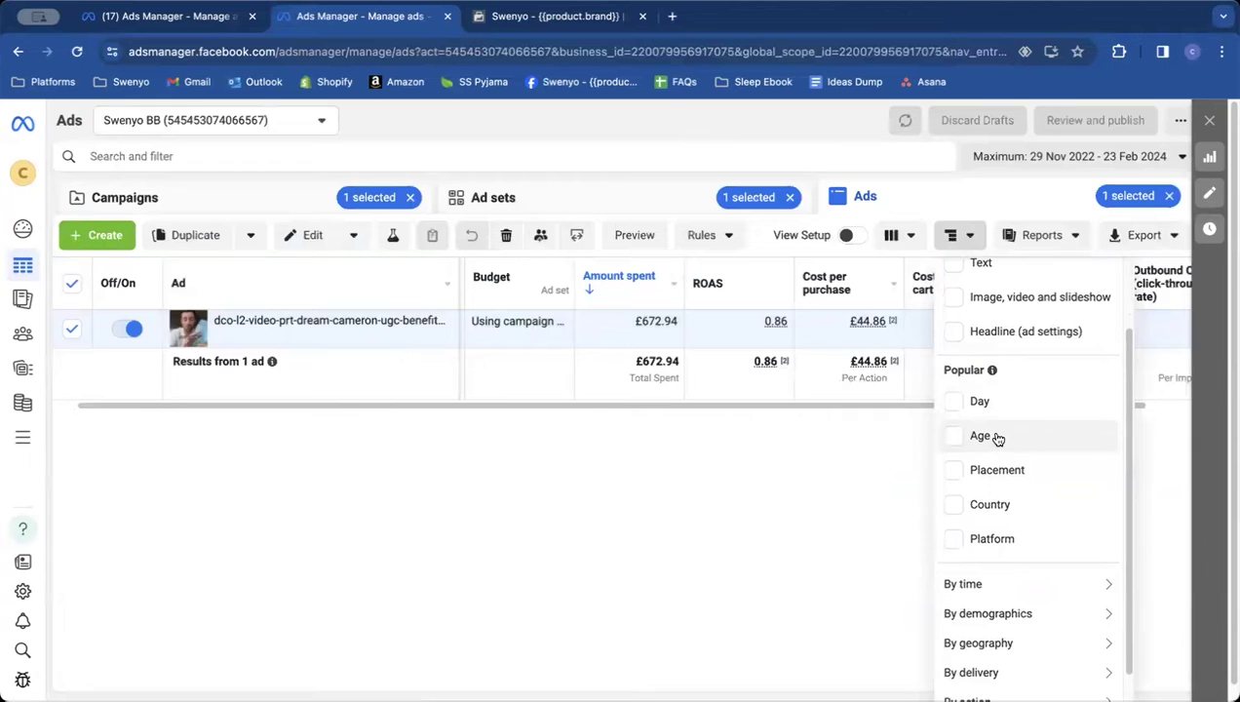
{"action": "scroll", "coordinate": [998, 441], "scroll_direction": "down", "scroll_amount": 1}
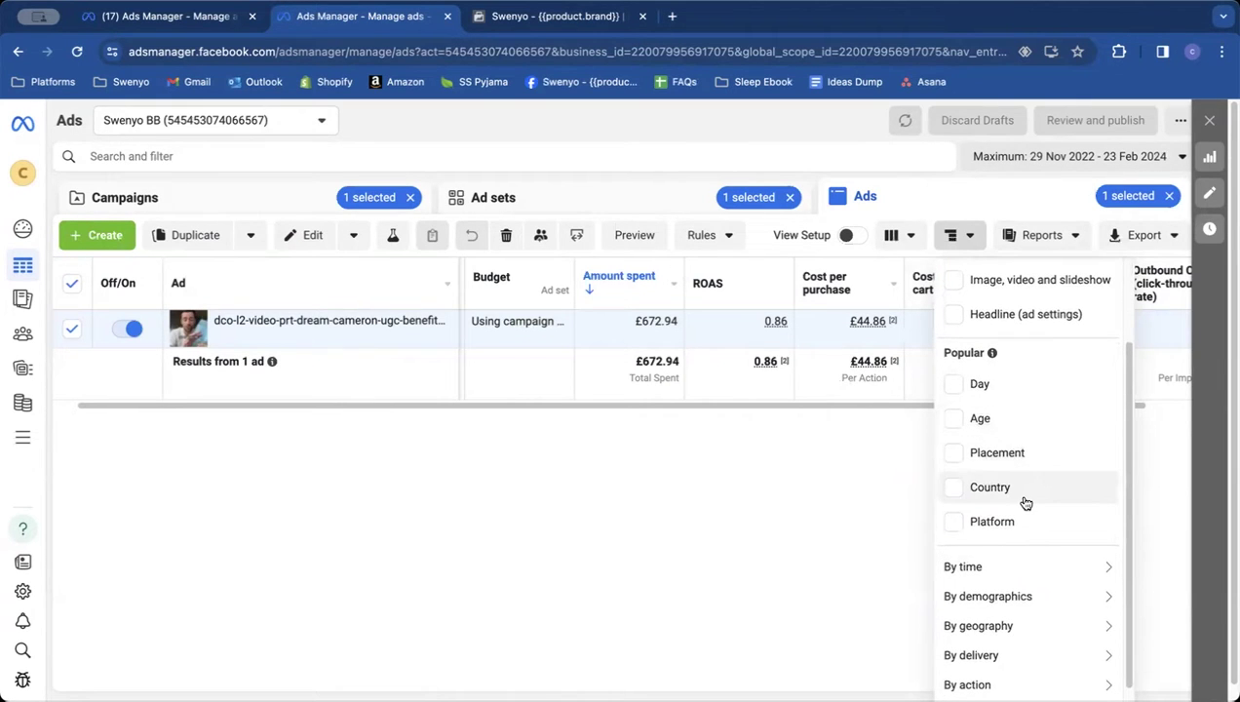
{"action": "scroll", "coordinate": [1026, 502], "scroll_direction": "down", "scroll_amount": 1}
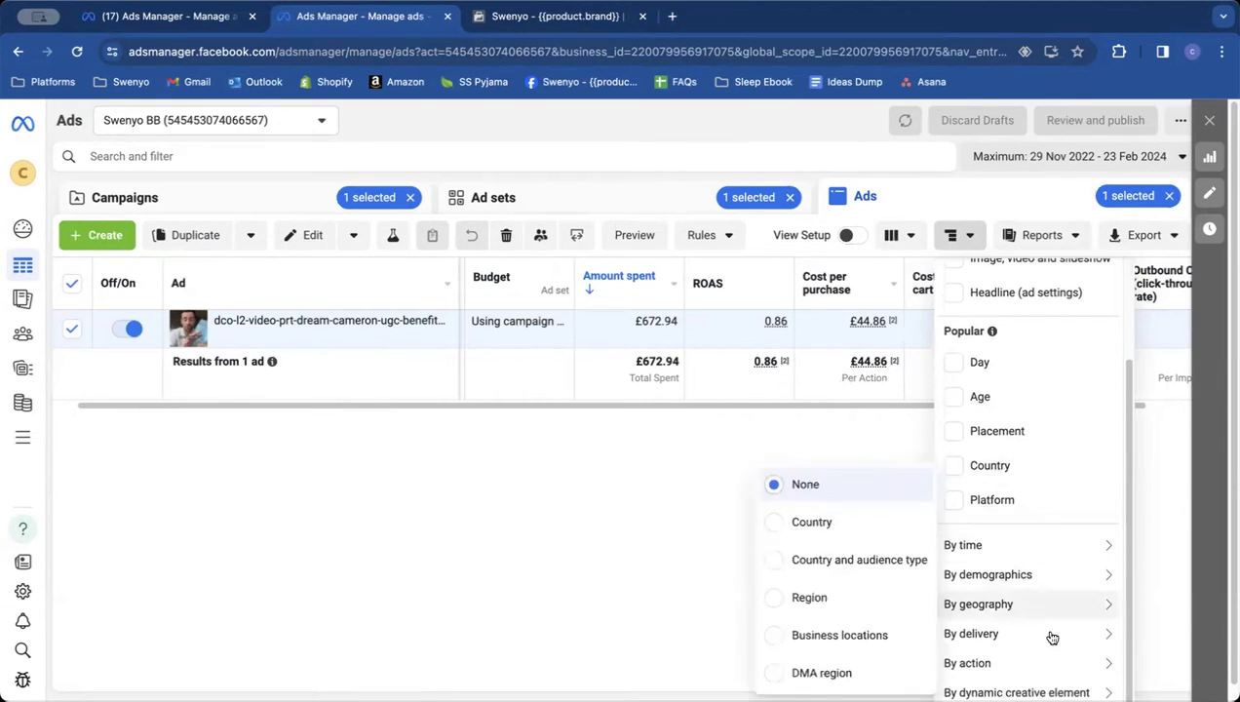
{"action": "mouse_move", "coordinate": [1033, 692]}
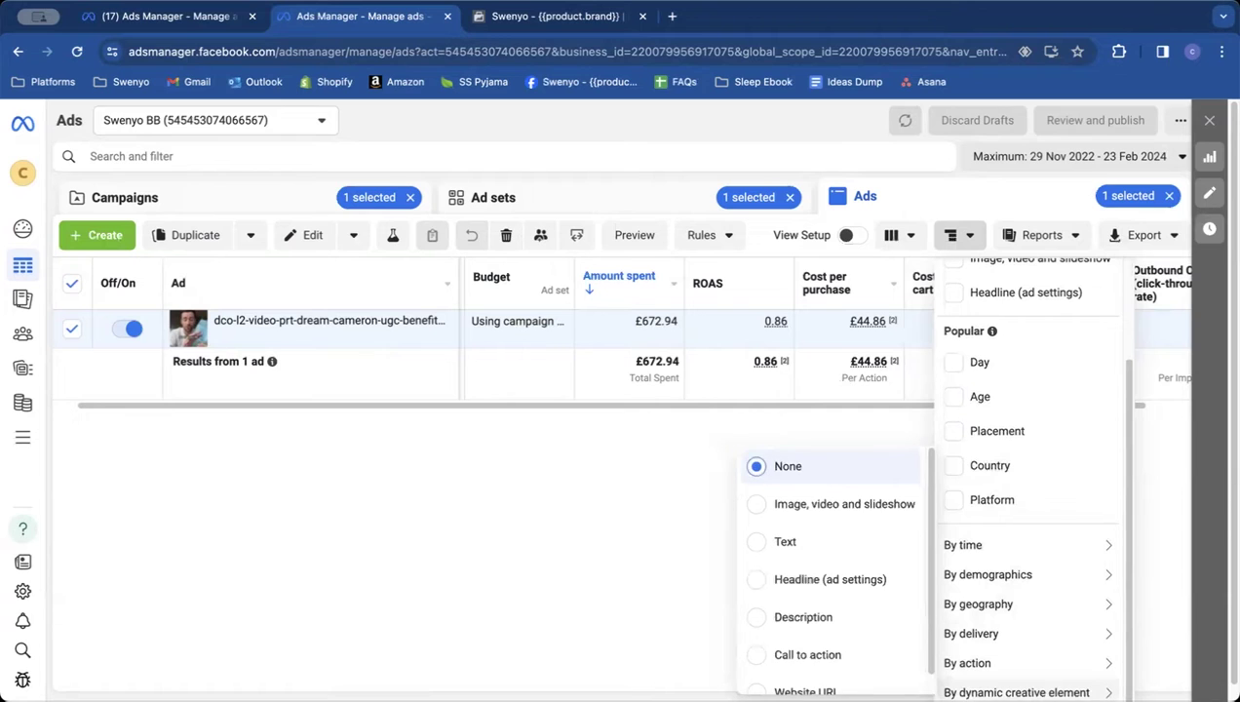
{"action": "left_click", "coordinate": [752, 544]}
{"action": "left_click", "coordinate": [577, 540]}
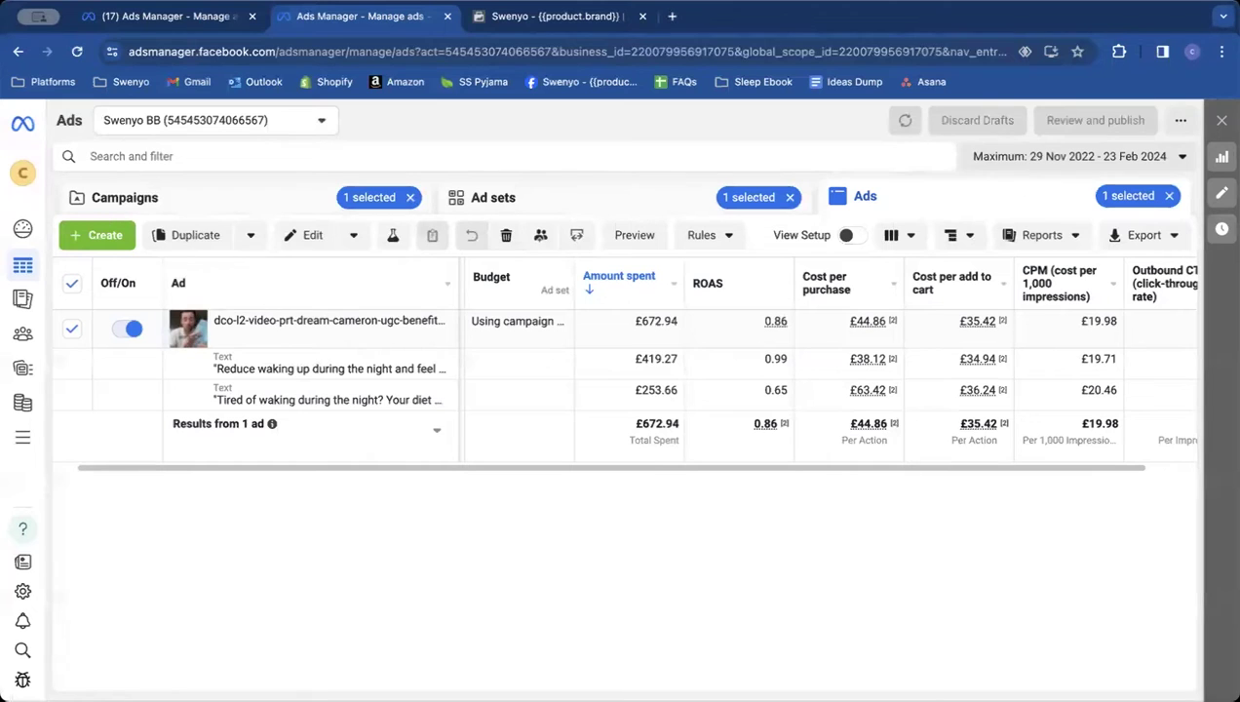
Open the Page posts tool from the full tool list in the other Ads Manager browser tab
{"action": "left_click", "coordinate": [198, 19]}
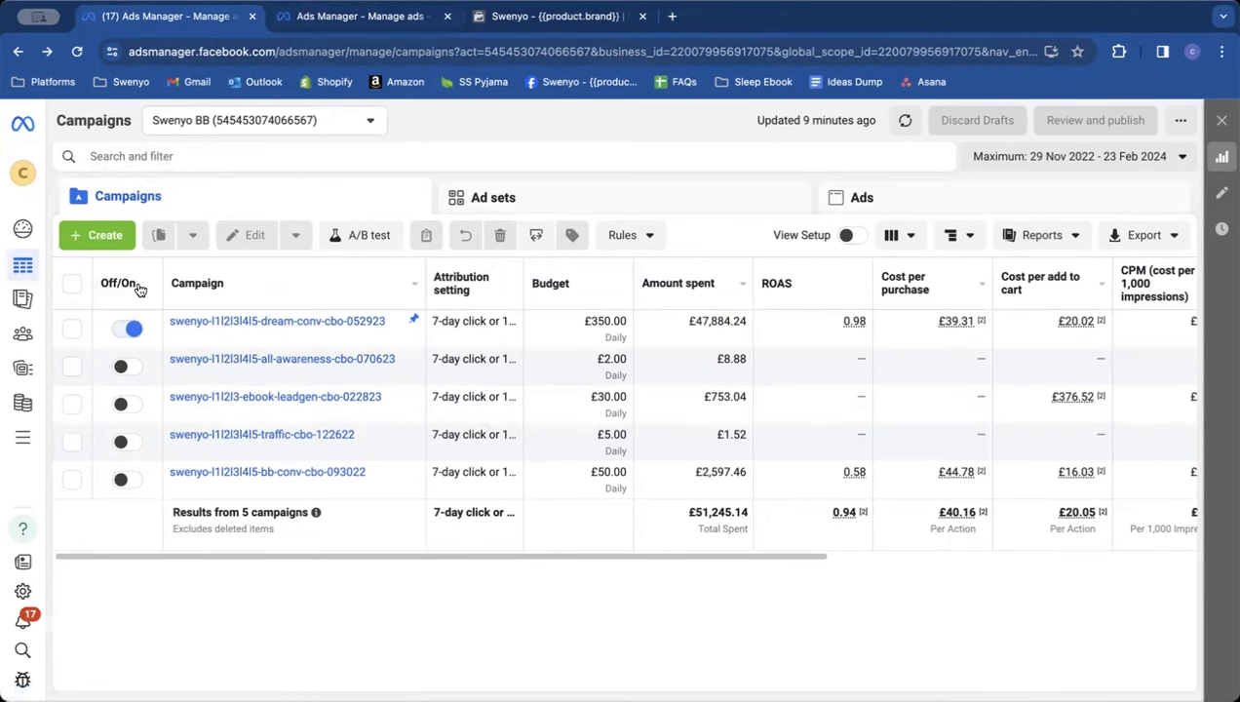
{"action": "mouse_move", "coordinate": [45, 444]}
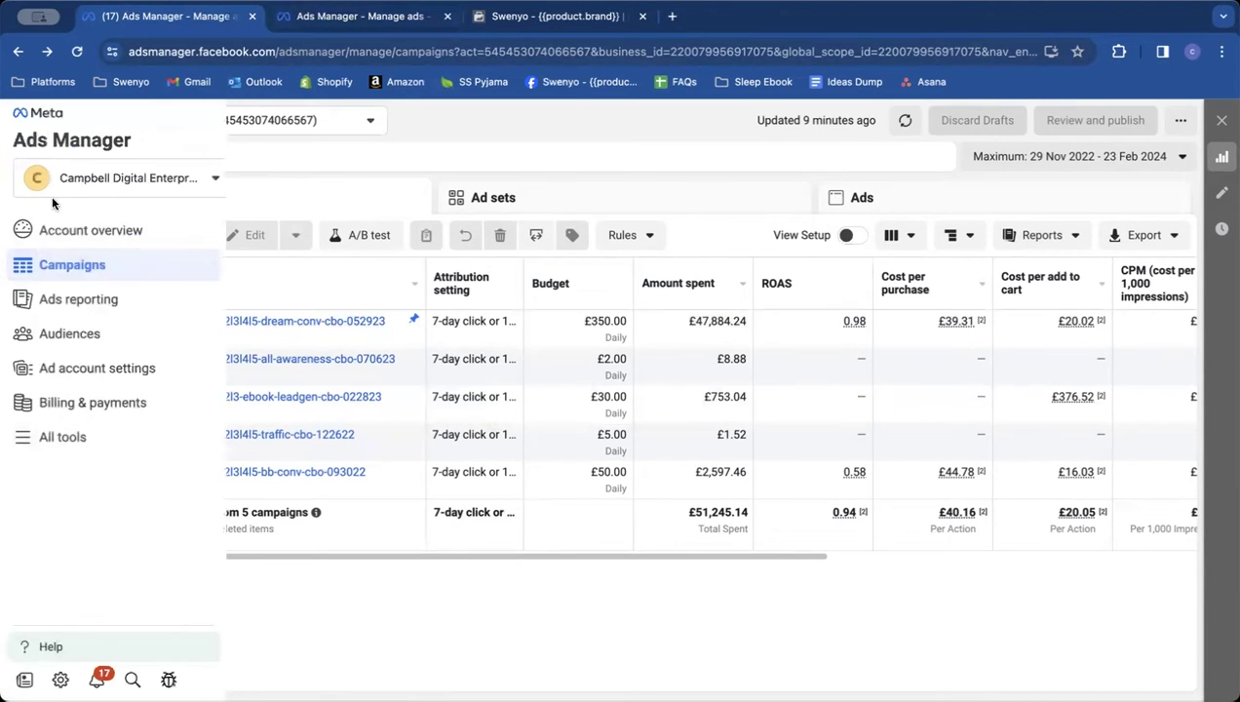
{"action": "left_click", "coordinate": [60, 443]}
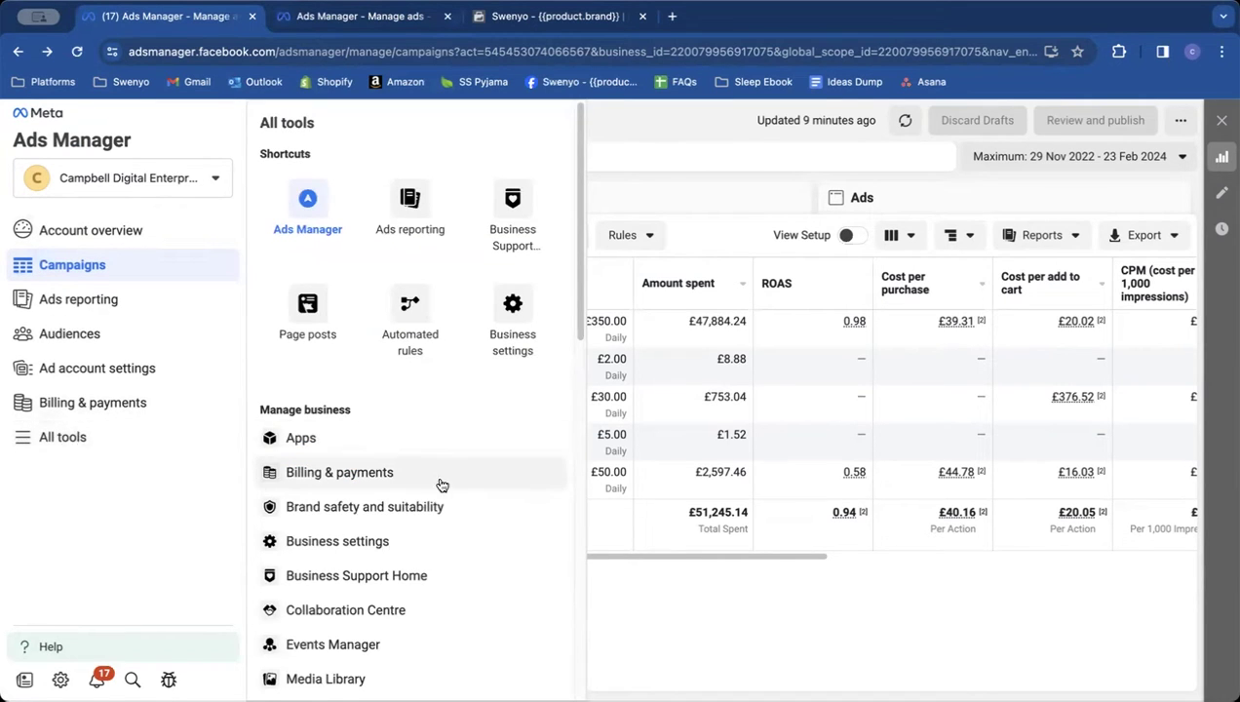
{"action": "scroll", "coordinate": [394, 469], "scroll_direction": "down", "scroll_amount": 6}
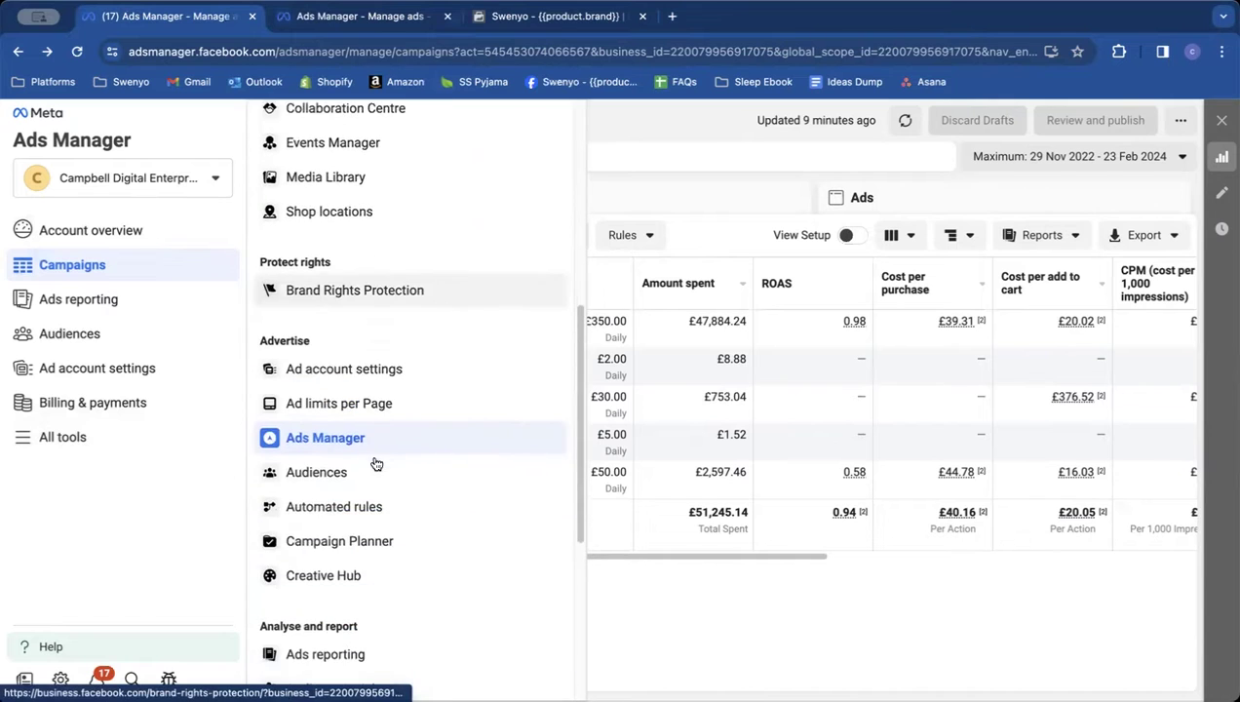
{"action": "scroll", "coordinate": [374, 462], "scroll_direction": "down", "scroll_amount": 3}
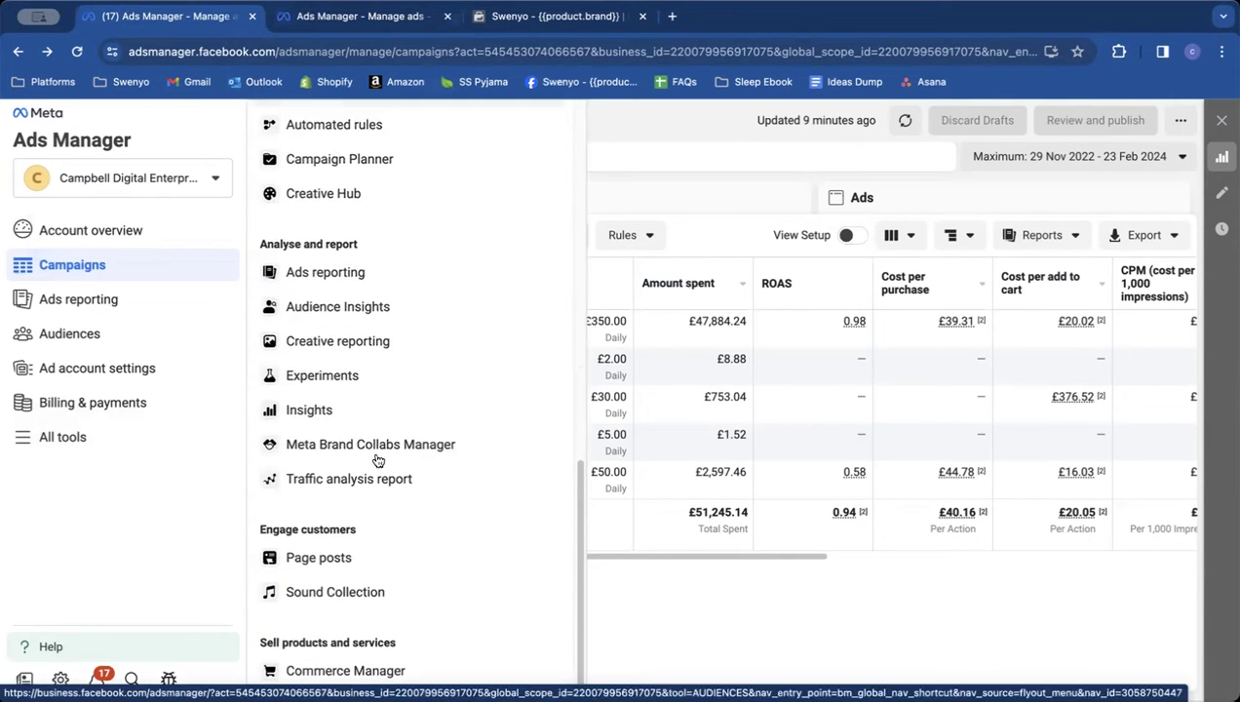
{"action": "left_click", "coordinate": [319, 557]}
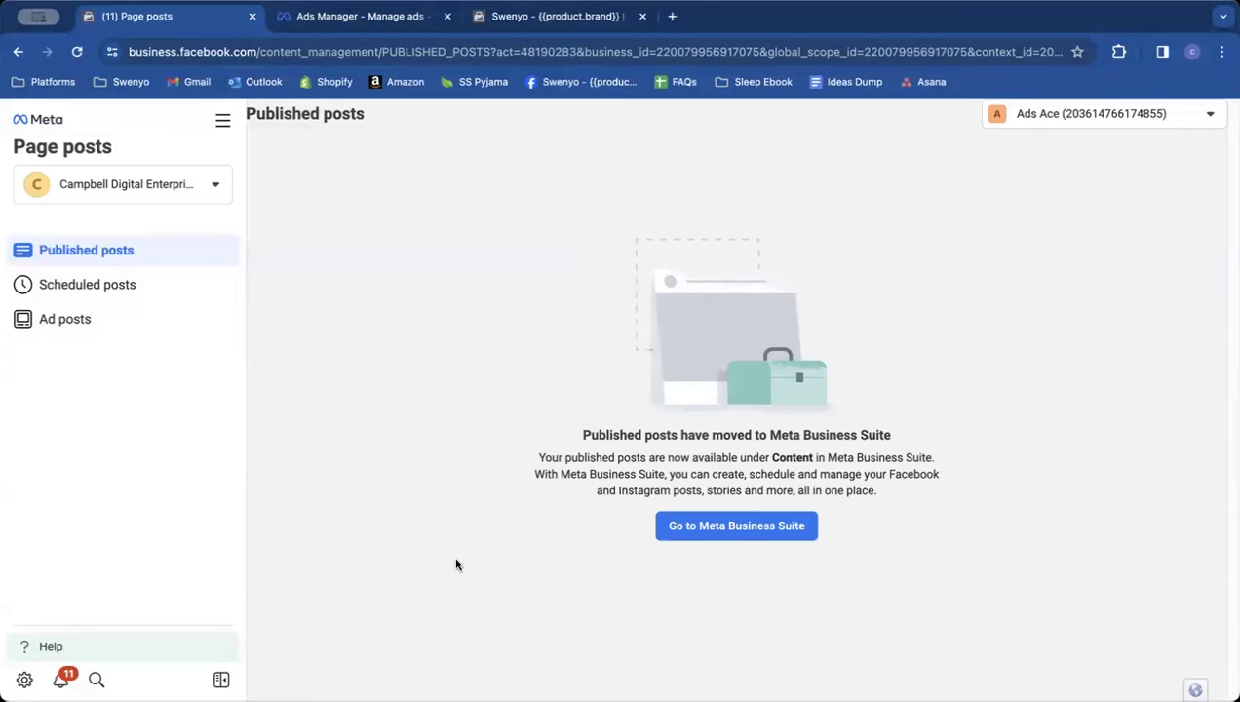
Switch Page posts to the Swenyo page and display its ad posts
{"action": "left_click", "coordinate": [1120, 117]}
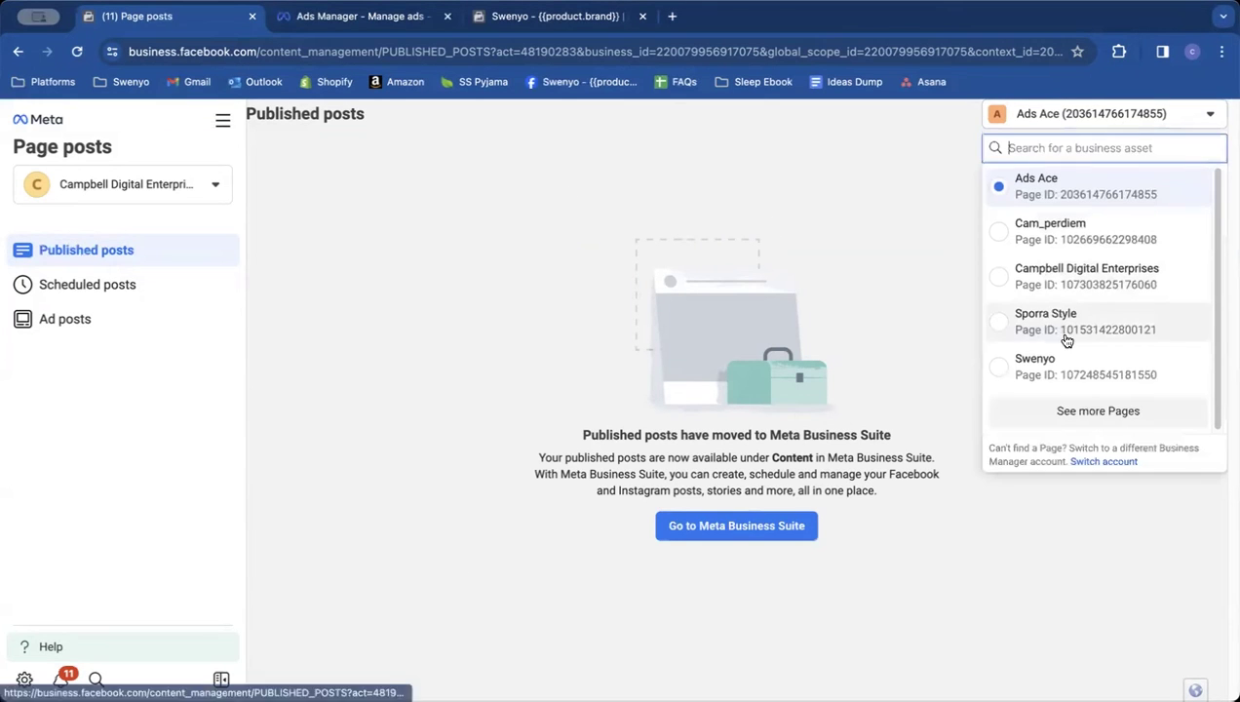
{"action": "left_click", "coordinate": [1064, 365]}
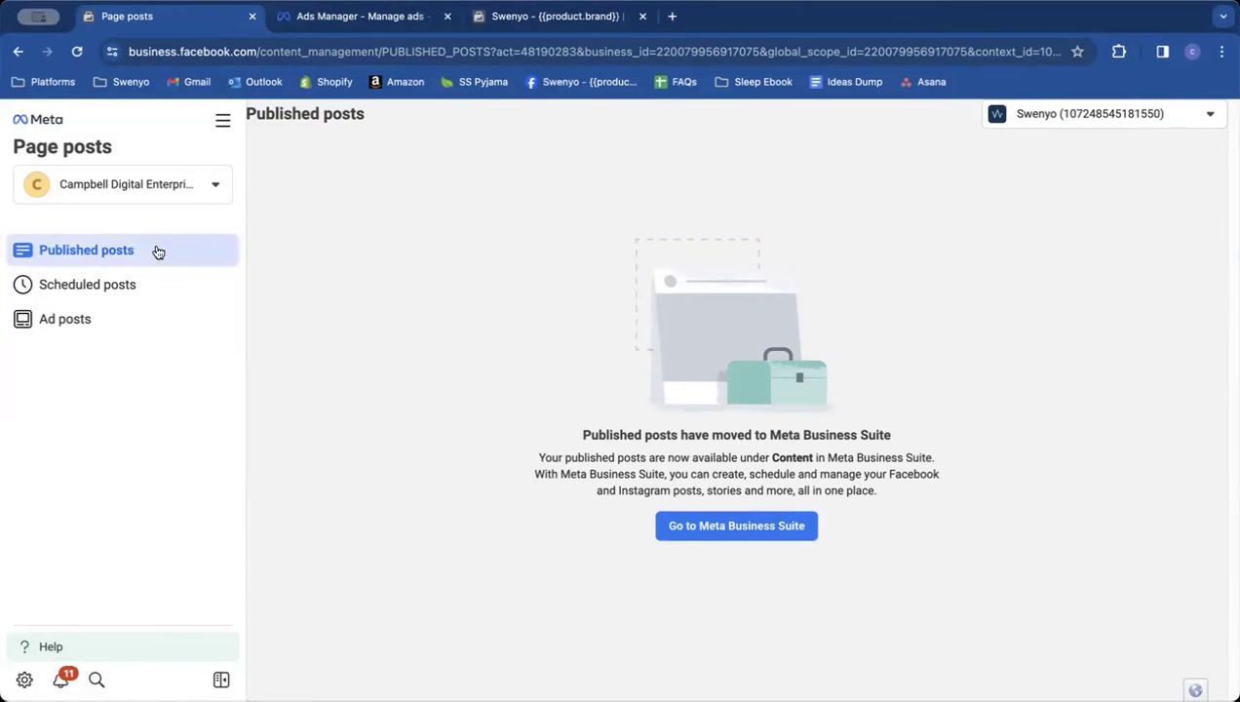
{"action": "left_click", "coordinate": [105, 321]}
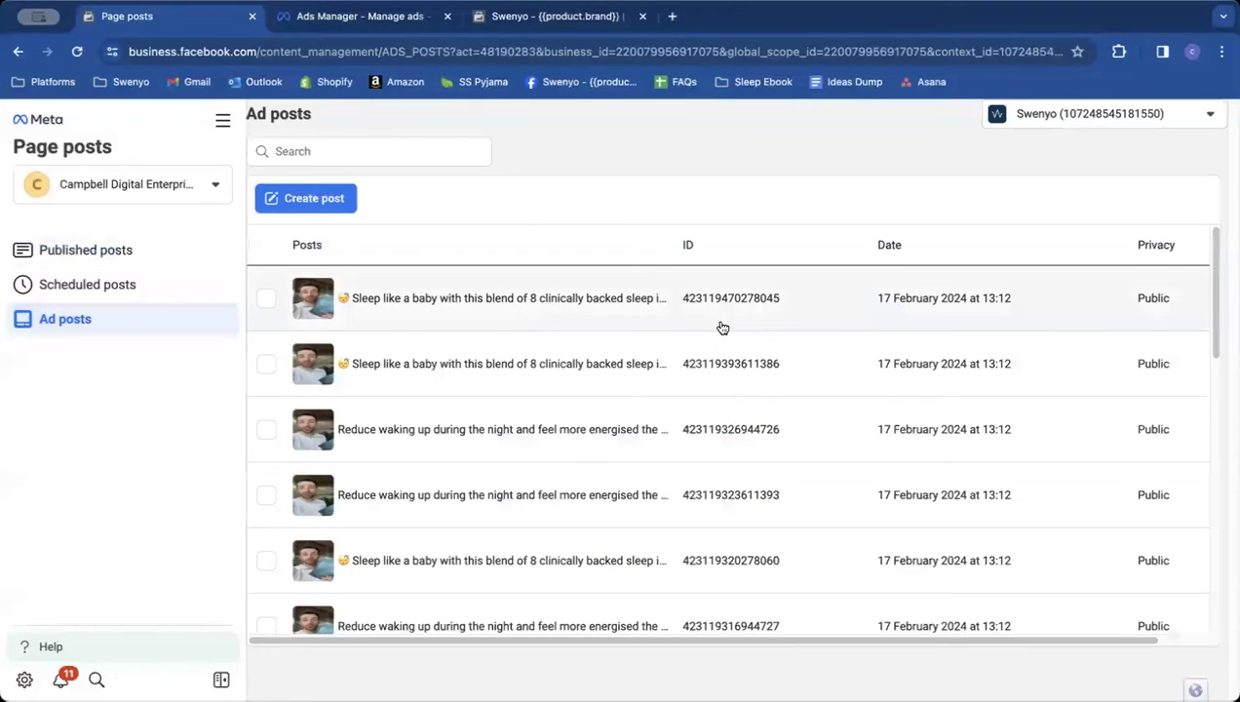
Look through the Swenyo ad posts and open the details of the first "Sleep like a baby" post
{"action": "scroll", "coordinate": [469, 376], "scroll_direction": "down", "scroll_amount": 5}
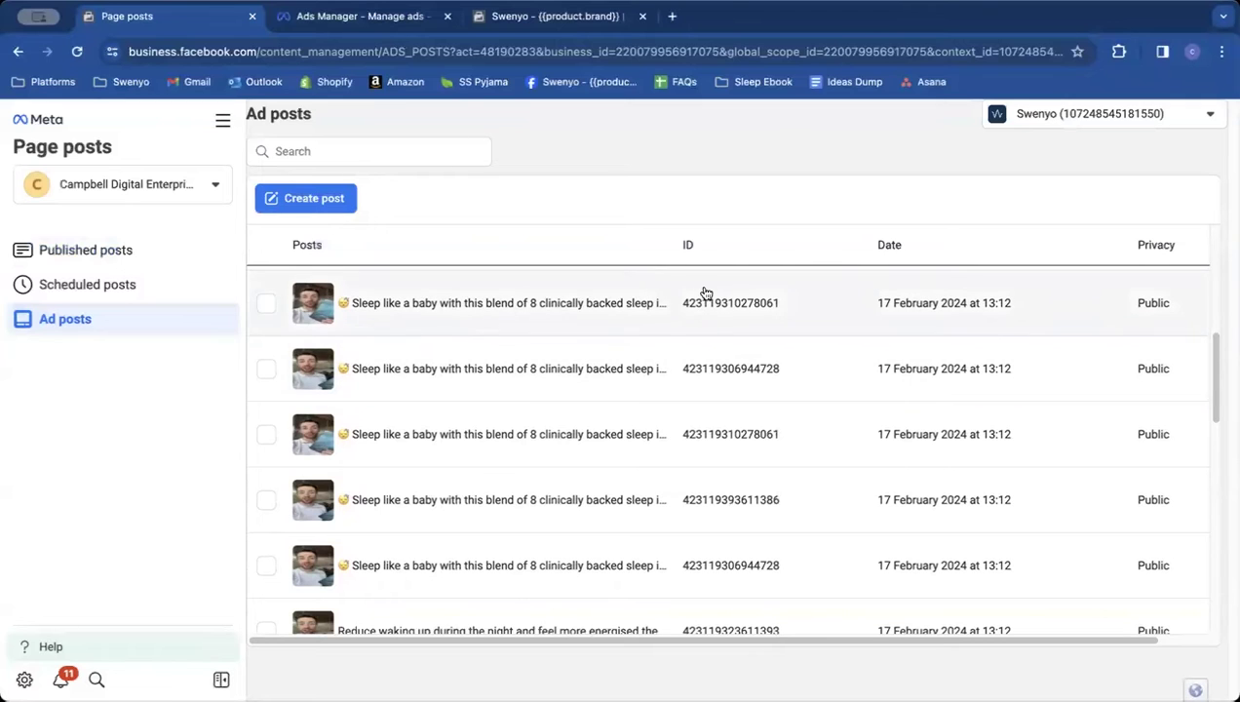
{"action": "scroll", "coordinate": [496, 433], "scroll_direction": "down", "scroll_amount": 3}
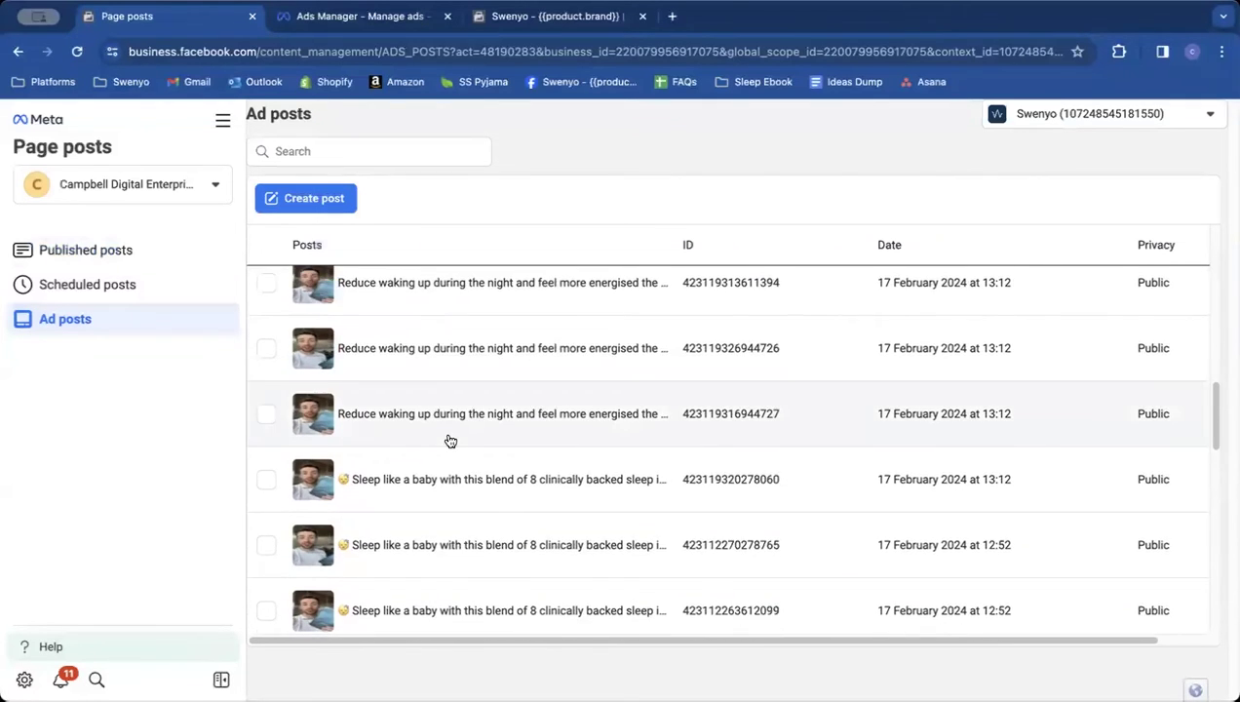
{"action": "scroll", "coordinate": [448, 438], "scroll_direction": "up", "scroll_amount": 6}
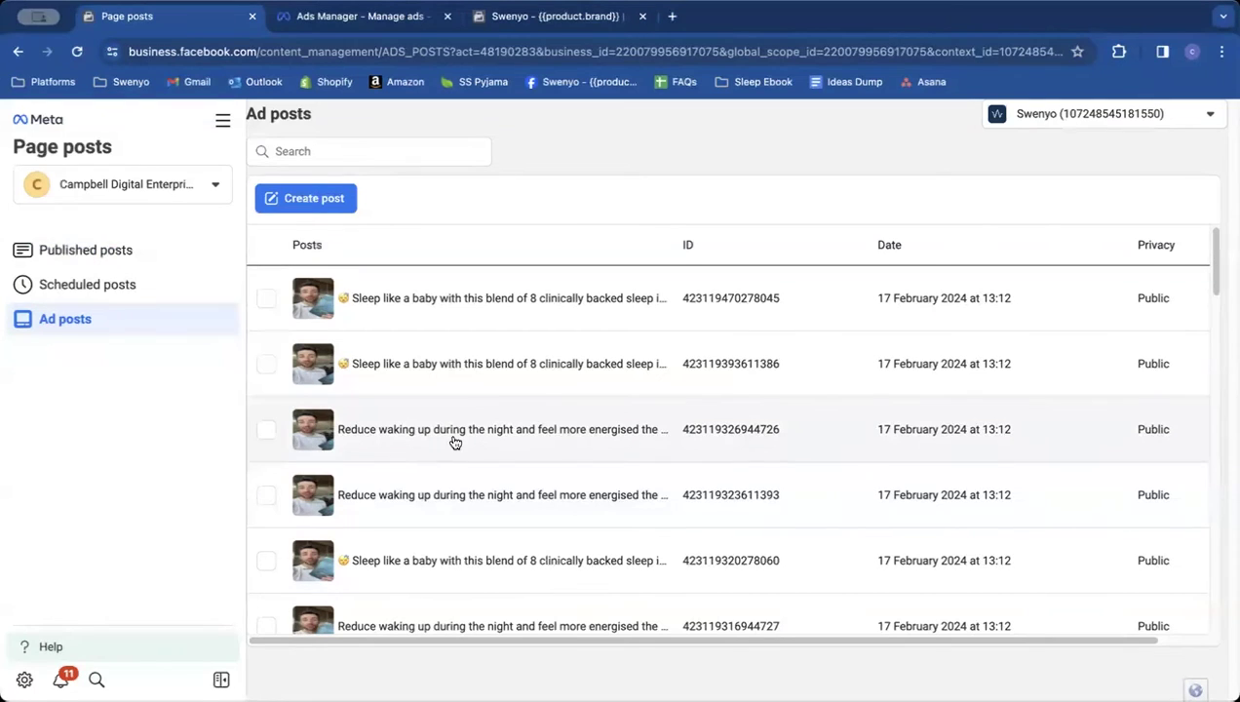
{"action": "left_click", "coordinate": [531, 320]}
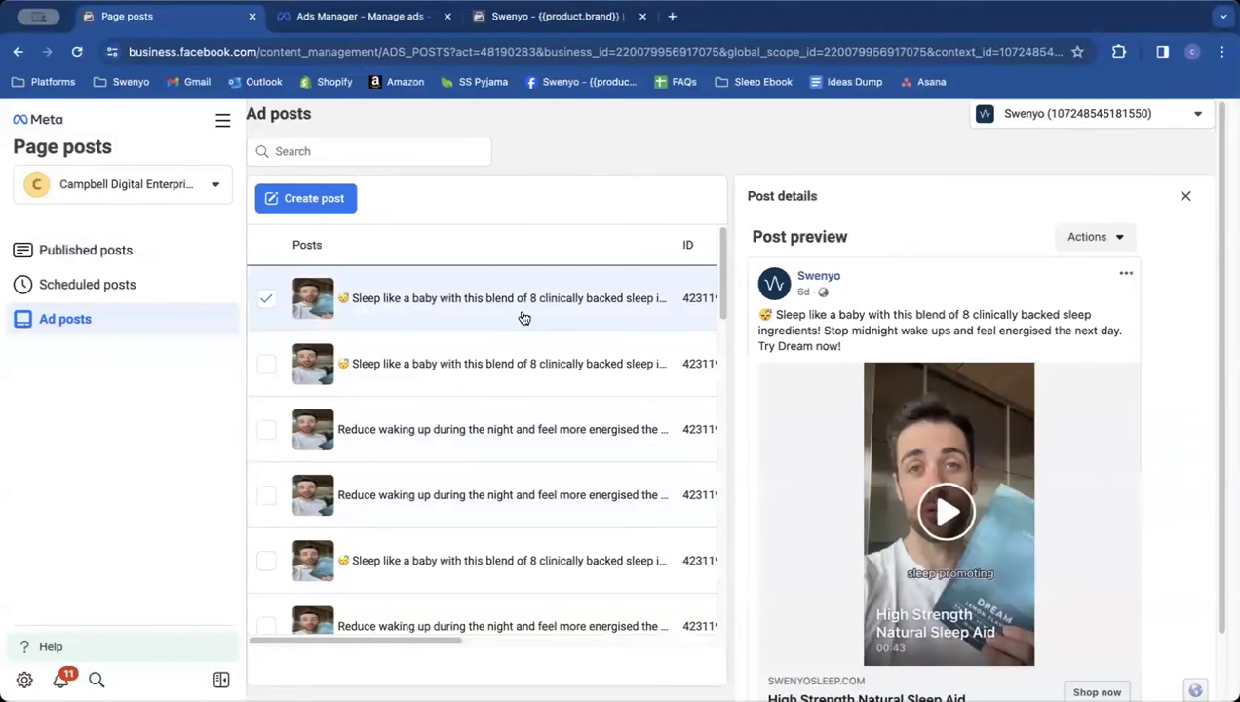
{"action": "scroll", "coordinate": [525, 547], "scroll_direction": "down", "scroll_amount": 10}
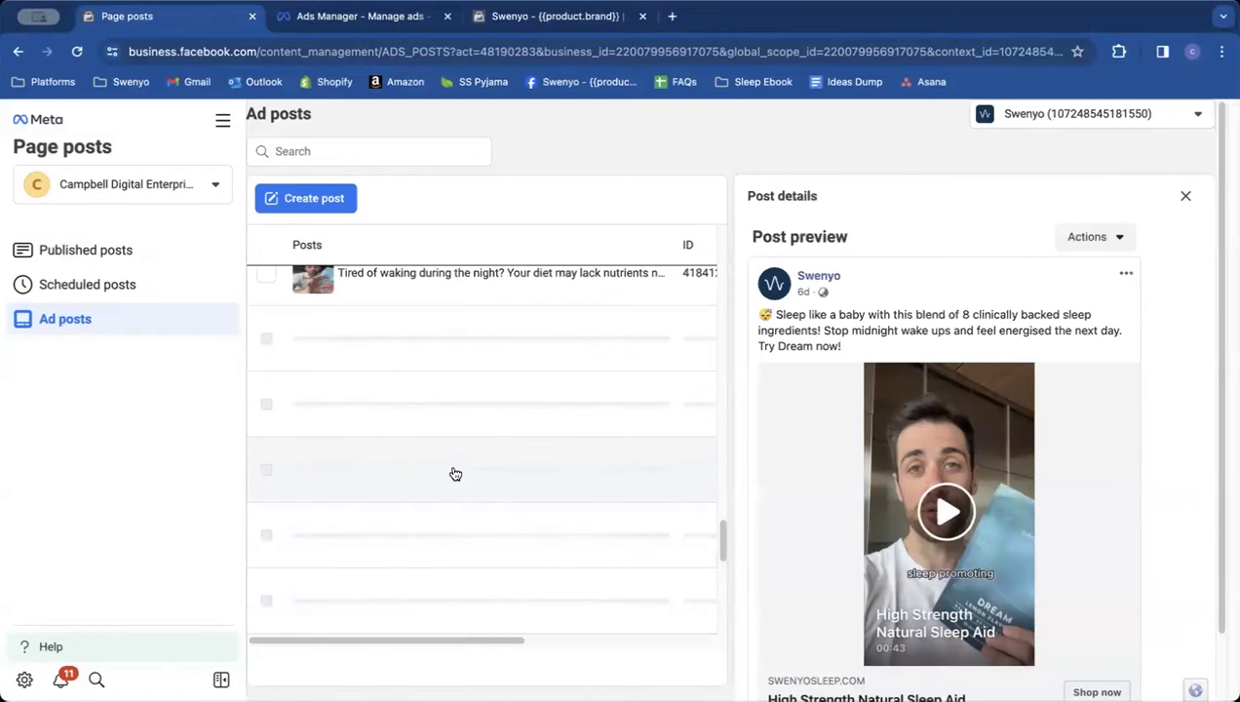
{"action": "scroll", "coordinate": [451, 390], "scroll_direction": "up", "scroll_amount": 10}
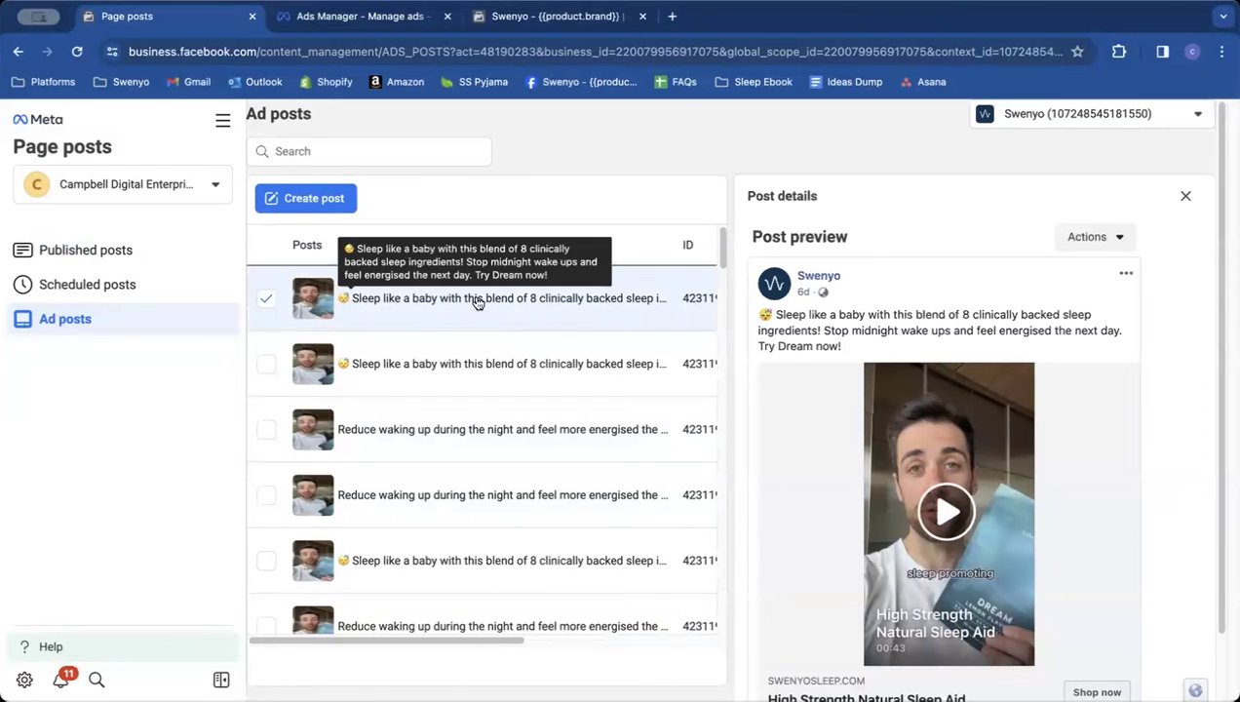
{"action": "scroll", "coordinate": [1023, 478], "scroll_direction": "down", "scroll_amount": 1}
{"action": "scroll", "coordinate": [1023, 478], "scroll_direction": "up", "scroll_amount": 1}
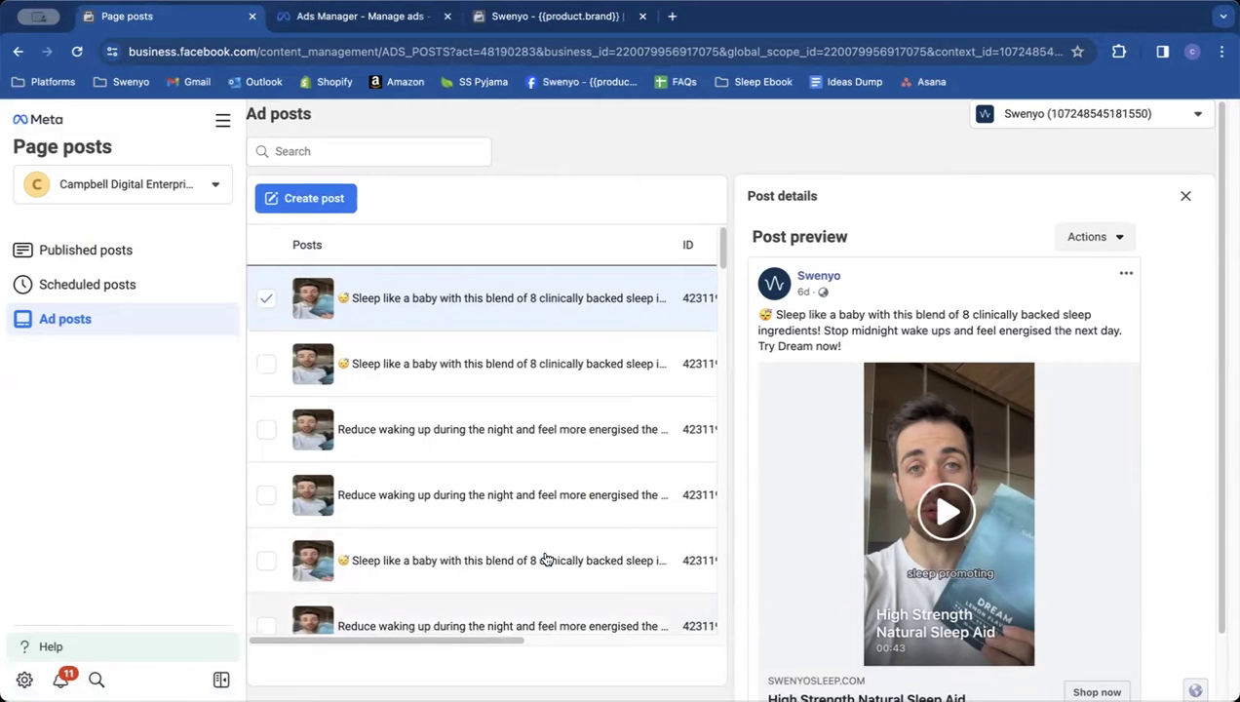
Zoom out the Ad posts page to fit the ID and Date columns, and check the ad's text variants in Ads Manager
{"action": "scroll", "coordinate": [516, 639], "scroll_direction": "right", "scroll_amount": 3}
{"action": "scroll", "coordinate": [536, 638], "scroll_direction": "right", "scroll_amount": 3}
{"action": "key", "text": "ctrl+minus"}
{"action": "scroll", "coordinate": [544, 575], "scroll_direction": "left", "scroll_amount": 3}
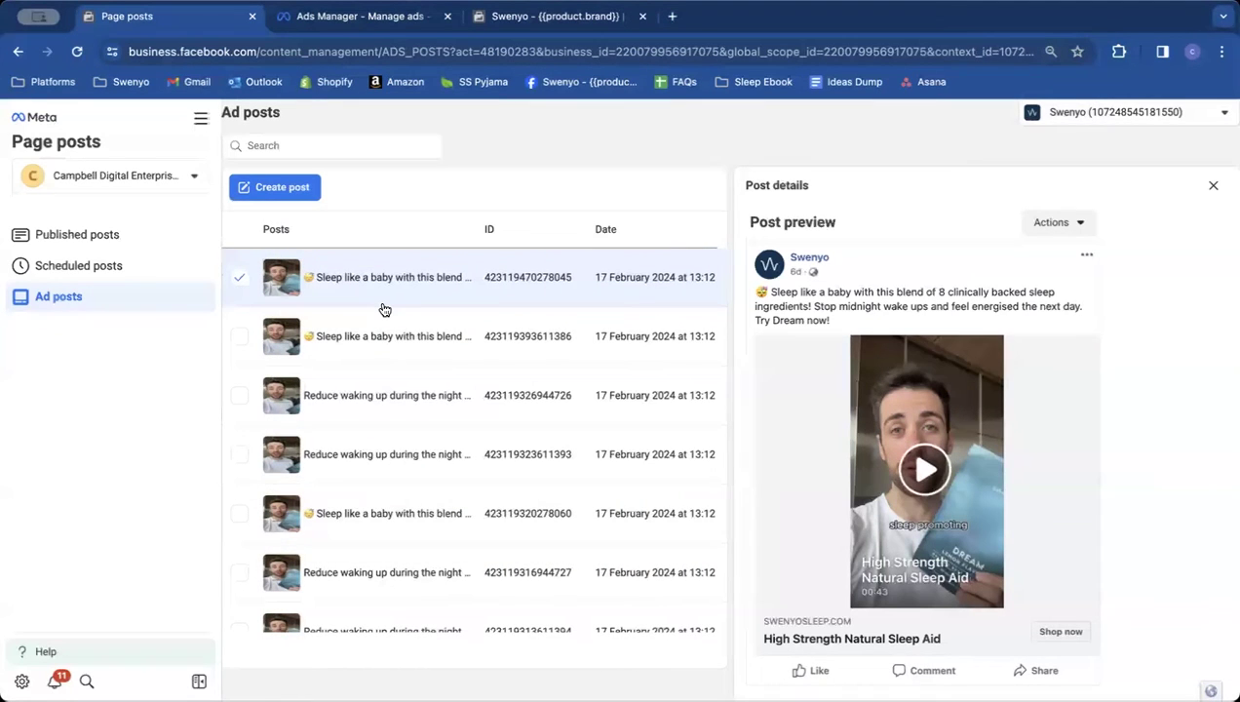
{"action": "left_click", "coordinate": [308, 16]}
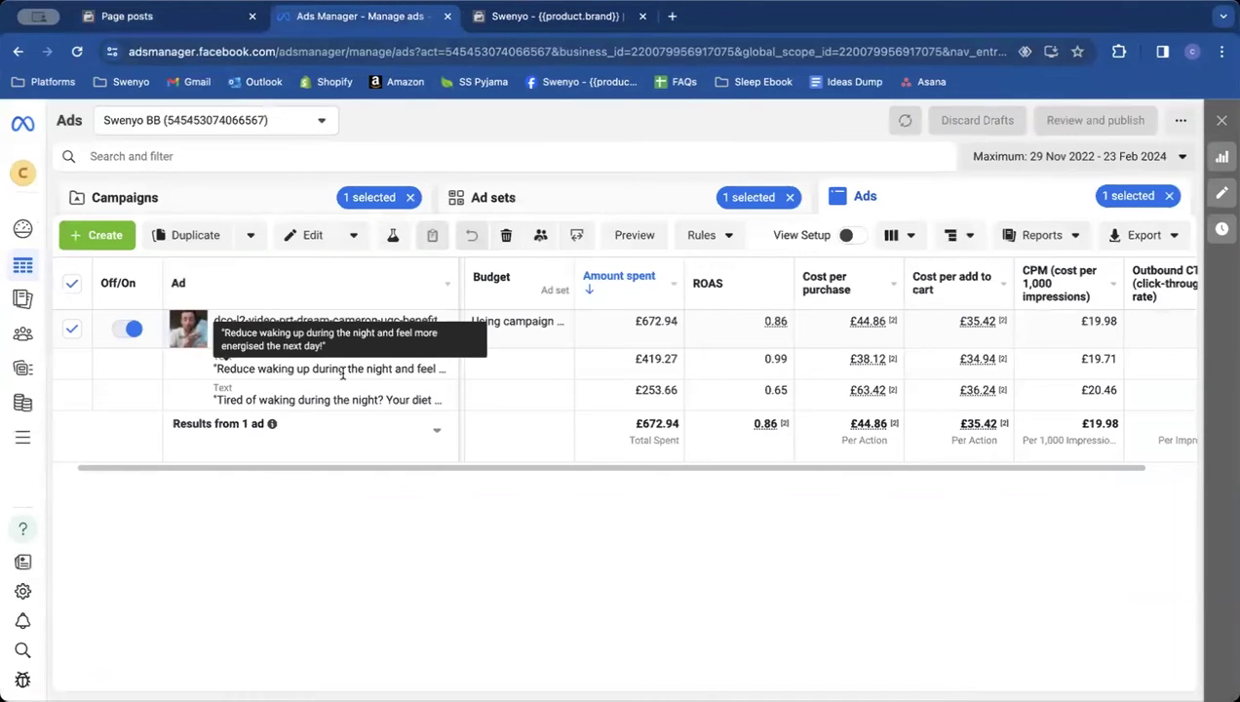
{"action": "left_click", "coordinate": [160, 28]}
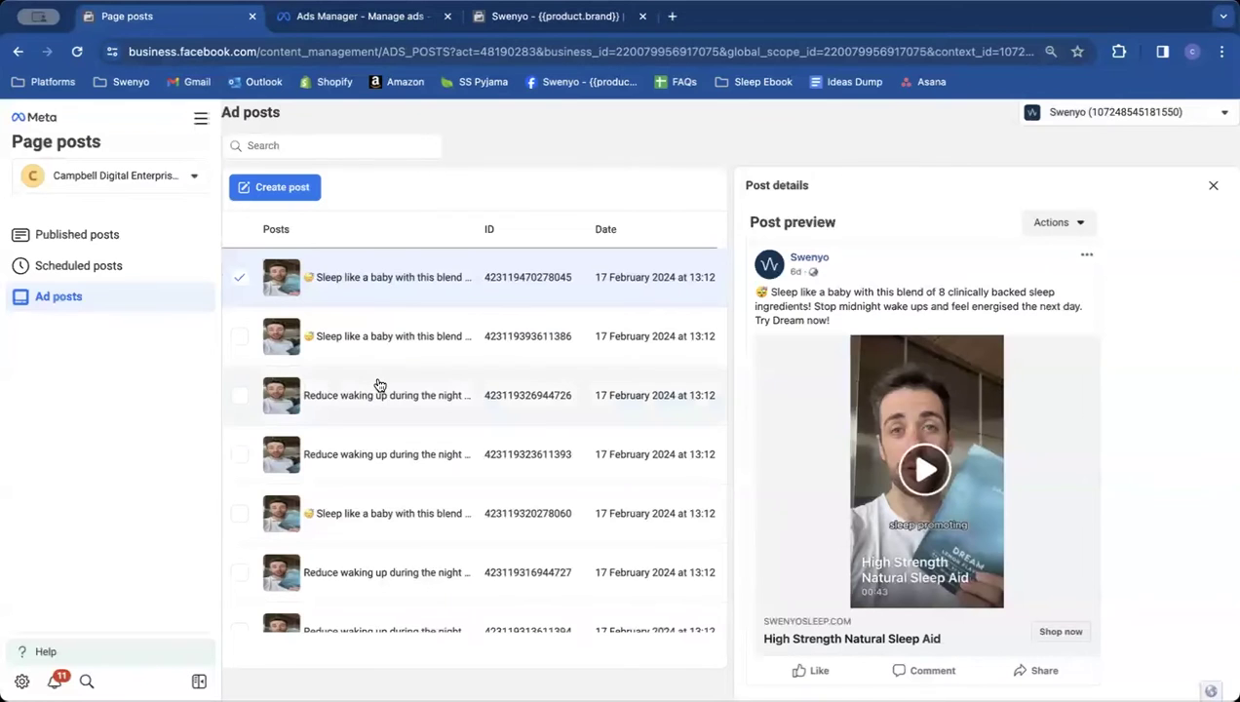
Find the ad posts dated 9 February 2024 at 17:27 and open the details of the first "Tired of waking during the night?" post
{"action": "scroll", "coordinate": [615, 467], "scroll_direction": "down", "scroll_amount": 15}
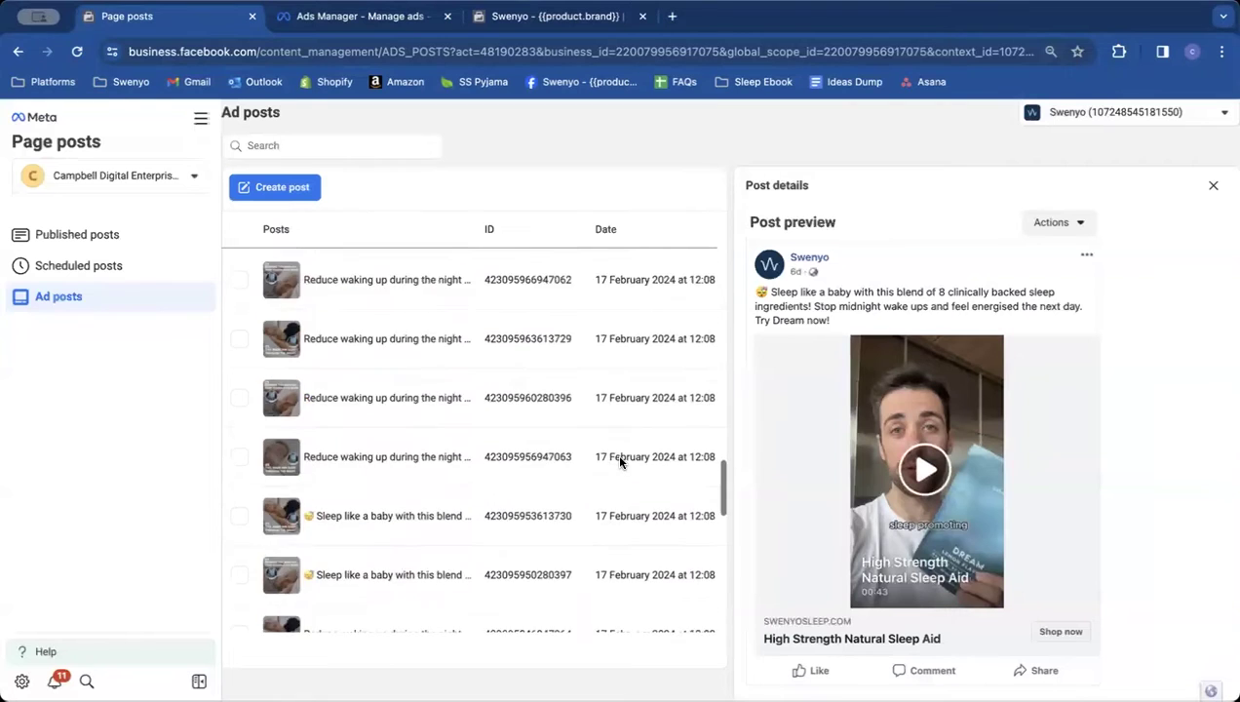
{"action": "scroll", "coordinate": [620, 462], "scroll_direction": "down", "scroll_amount": 5}
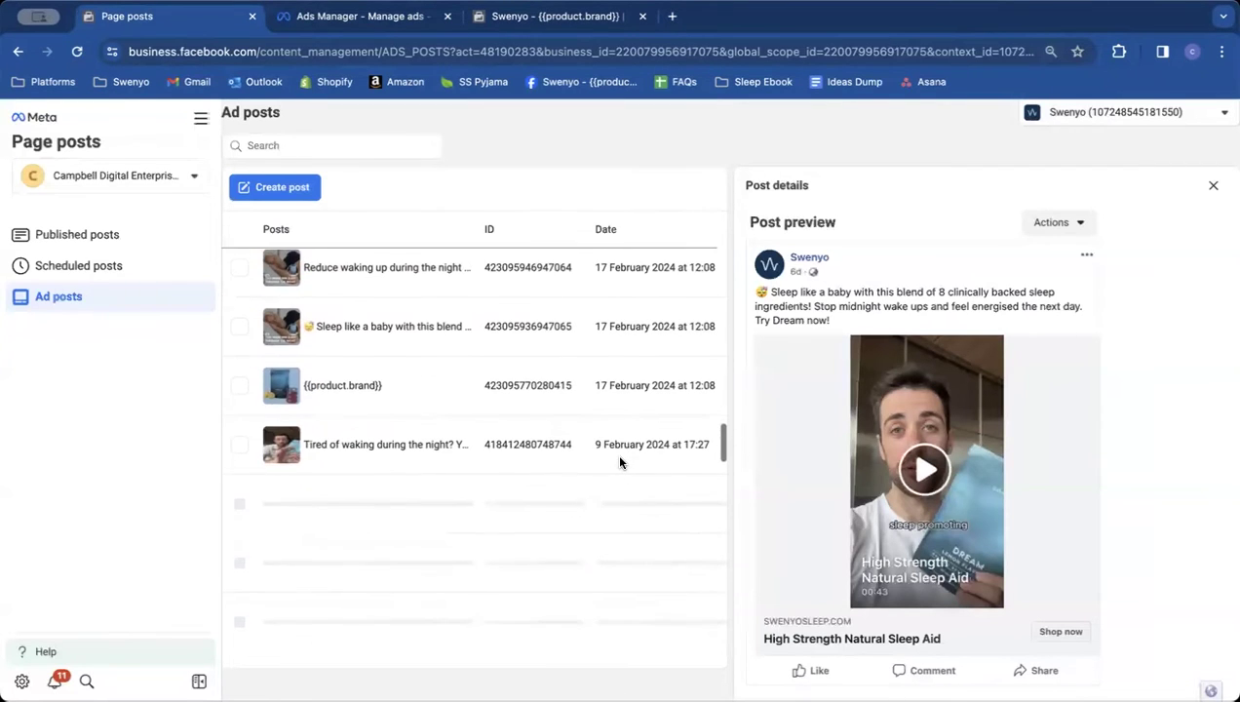
{"action": "scroll", "coordinate": [620, 462], "scroll_direction": "down", "scroll_amount": 1}
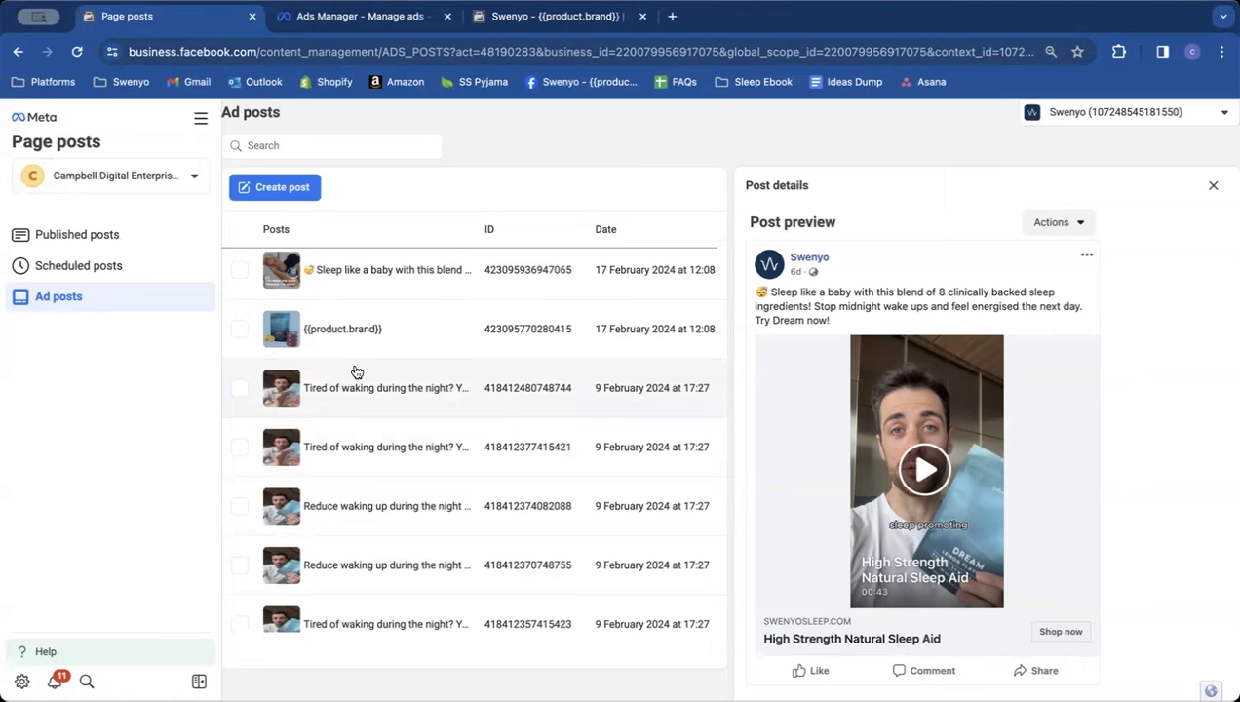
{"action": "left_click", "coordinate": [378, 392]}
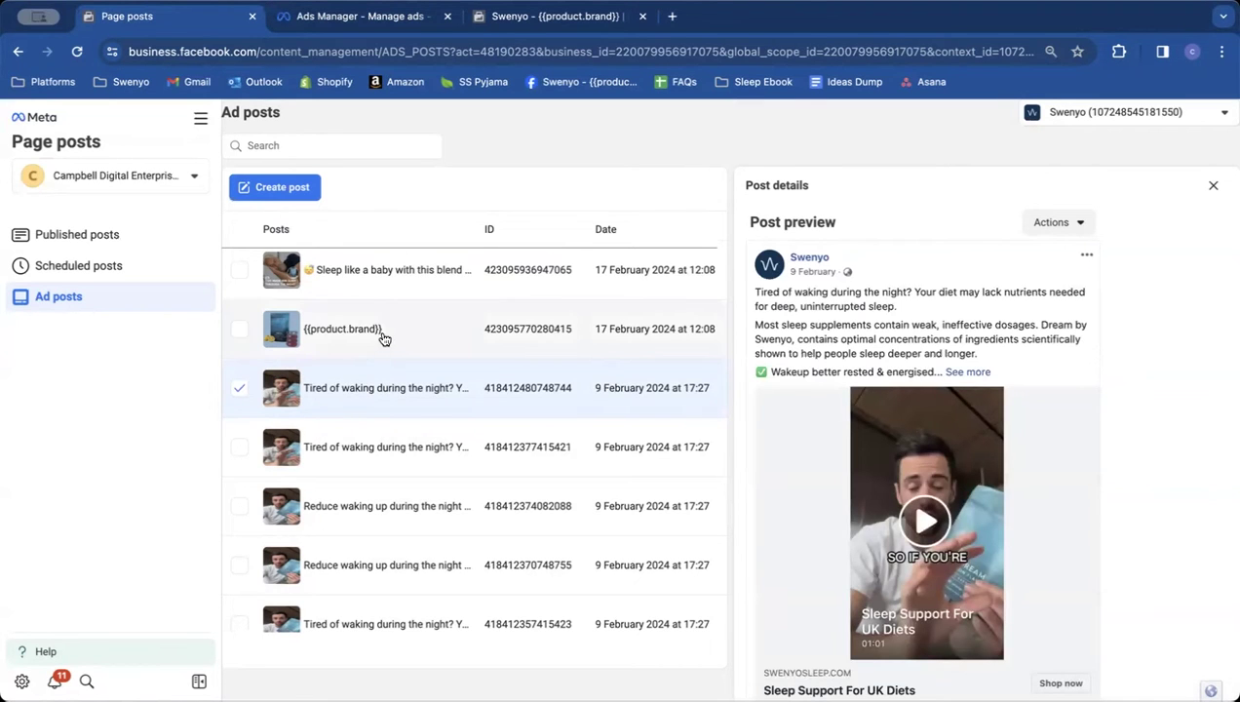
{"action": "scroll", "coordinate": [341, 523], "scroll_direction": "down", "scroll_amount": 2}
{"action": "left_click", "coordinate": [390, 405]}
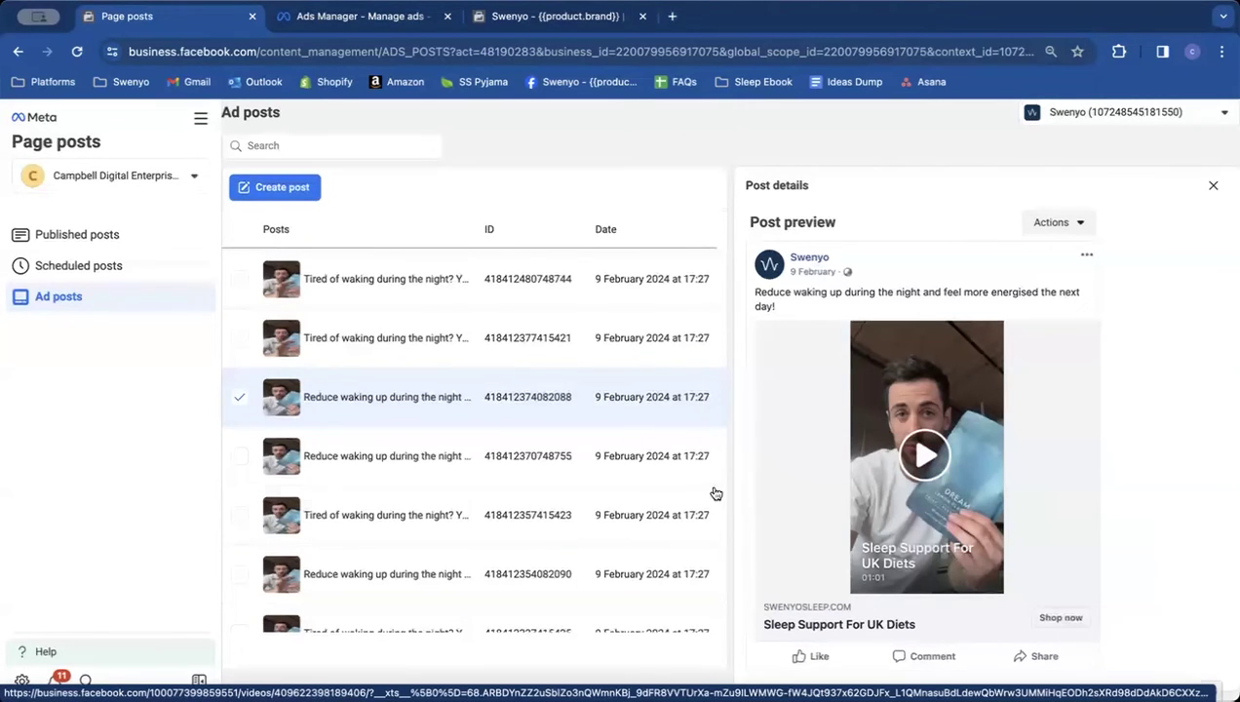
{"action": "left_click", "coordinate": [415, 463]}
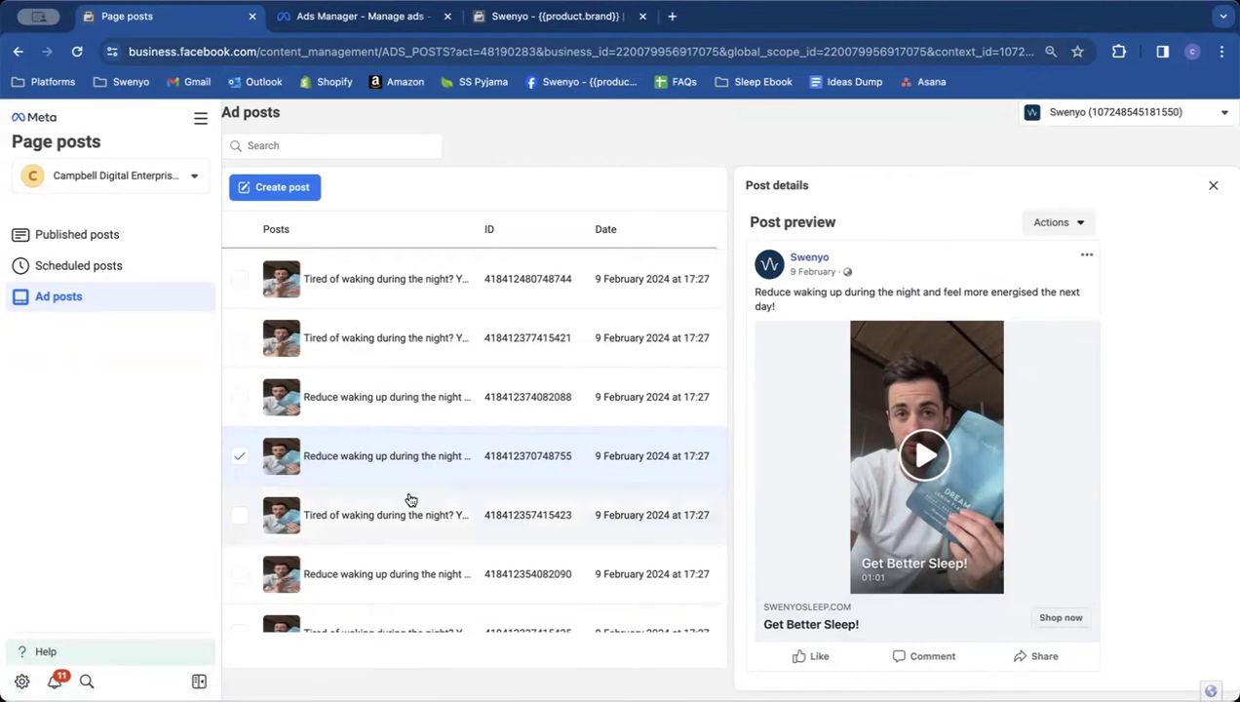
{"action": "scroll", "coordinate": [409, 499], "scroll_direction": "down", "scroll_amount": 2}
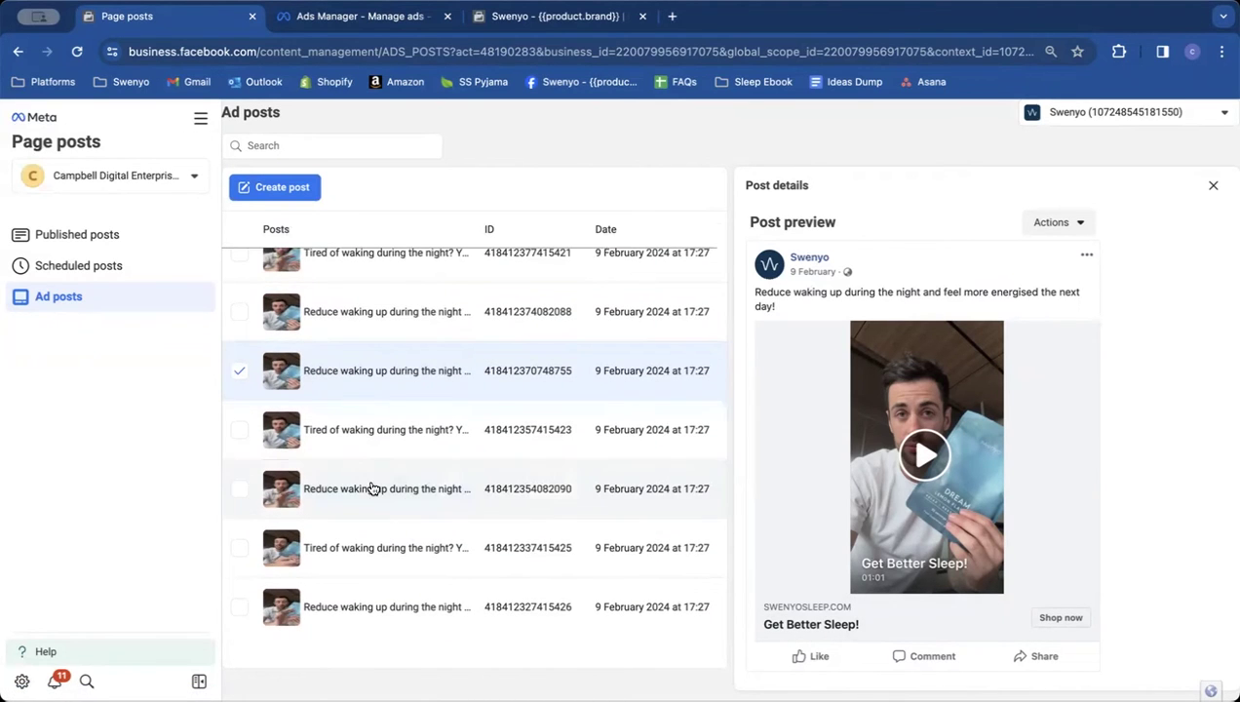
{"action": "left_click", "coordinate": [371, 489]}
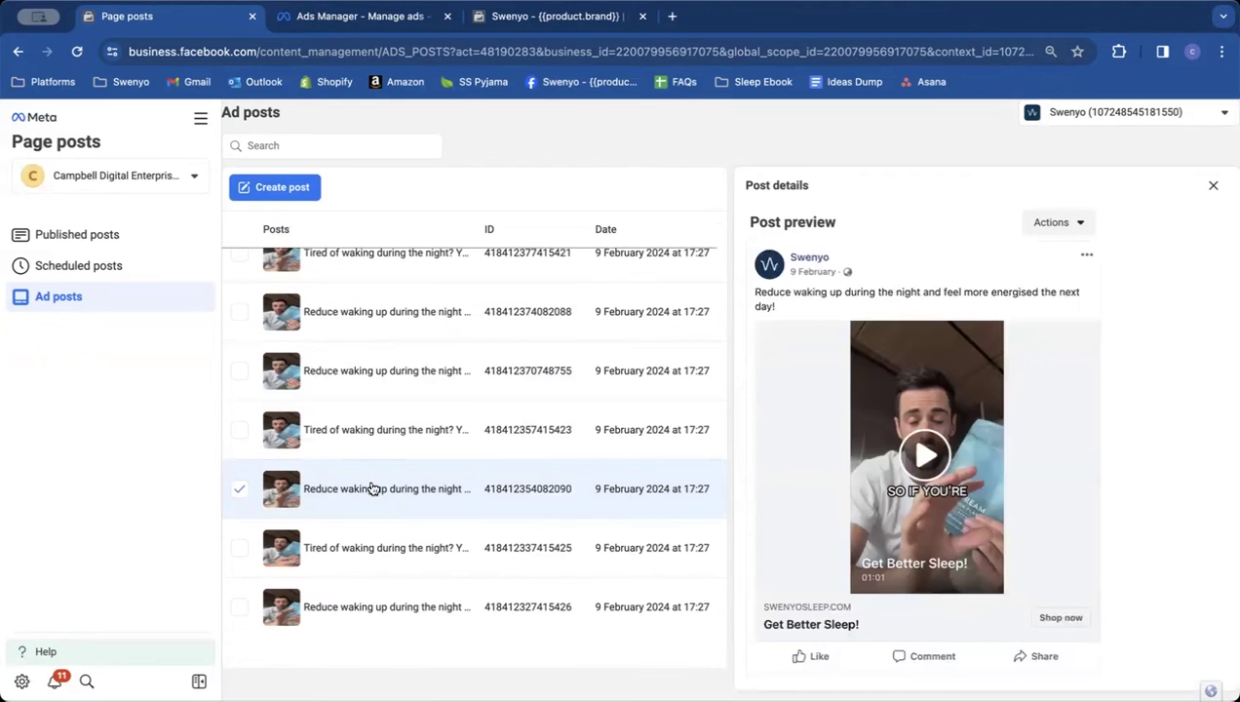
{"action": "scroll", "coordinate": [368, 487], "scroll_direction": "down", "scroll_amount": 3}
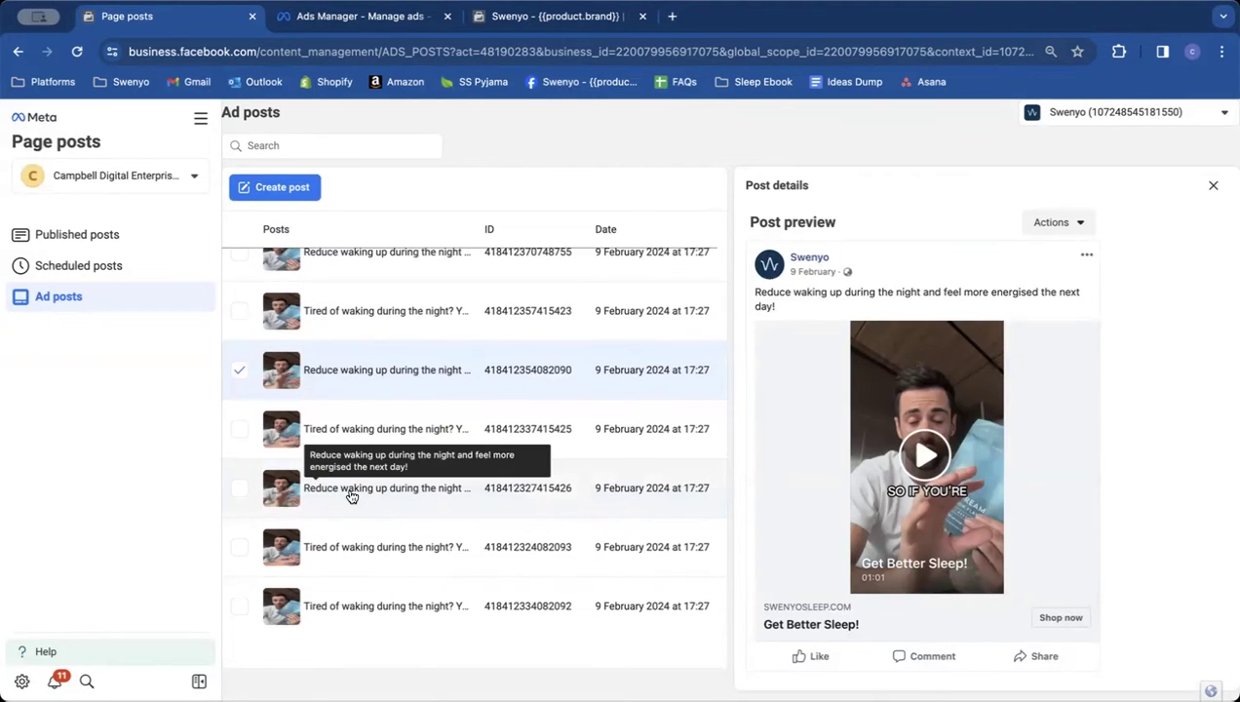
{"action": "left_click", "coordinate": [352, 496]}
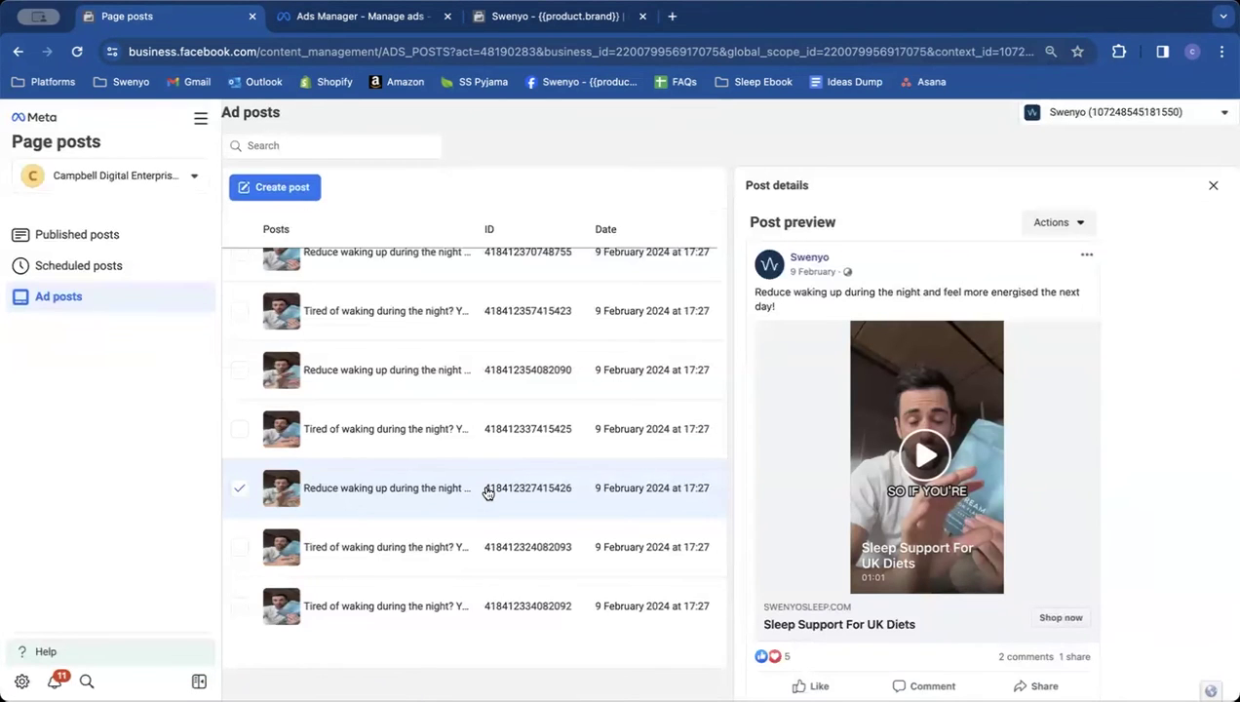
{"action": "left_click_drag", "start_coordinate": [489, 491], "coordinate": [563, 490]}
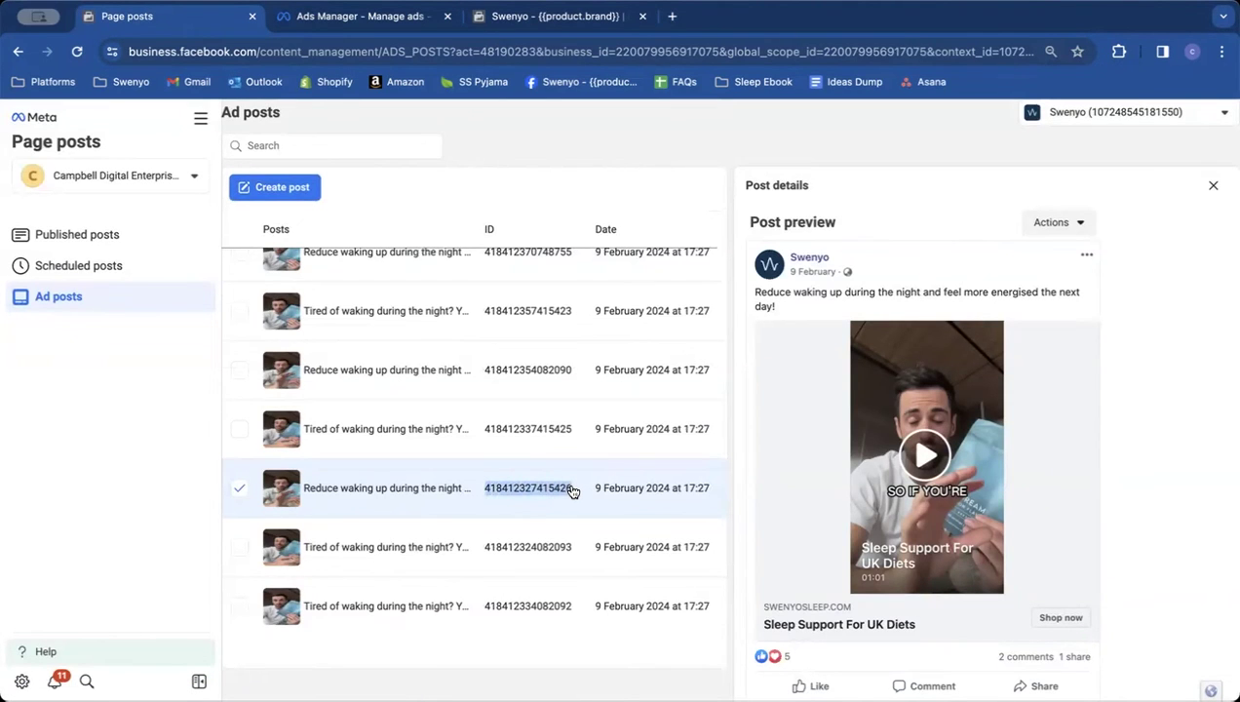
In Ads Manager, open the auto-mix-winners-pur-7d1d-112523 ad set and create a new ad in it
{"action": "left_click", "coordinate": [385, 19]}
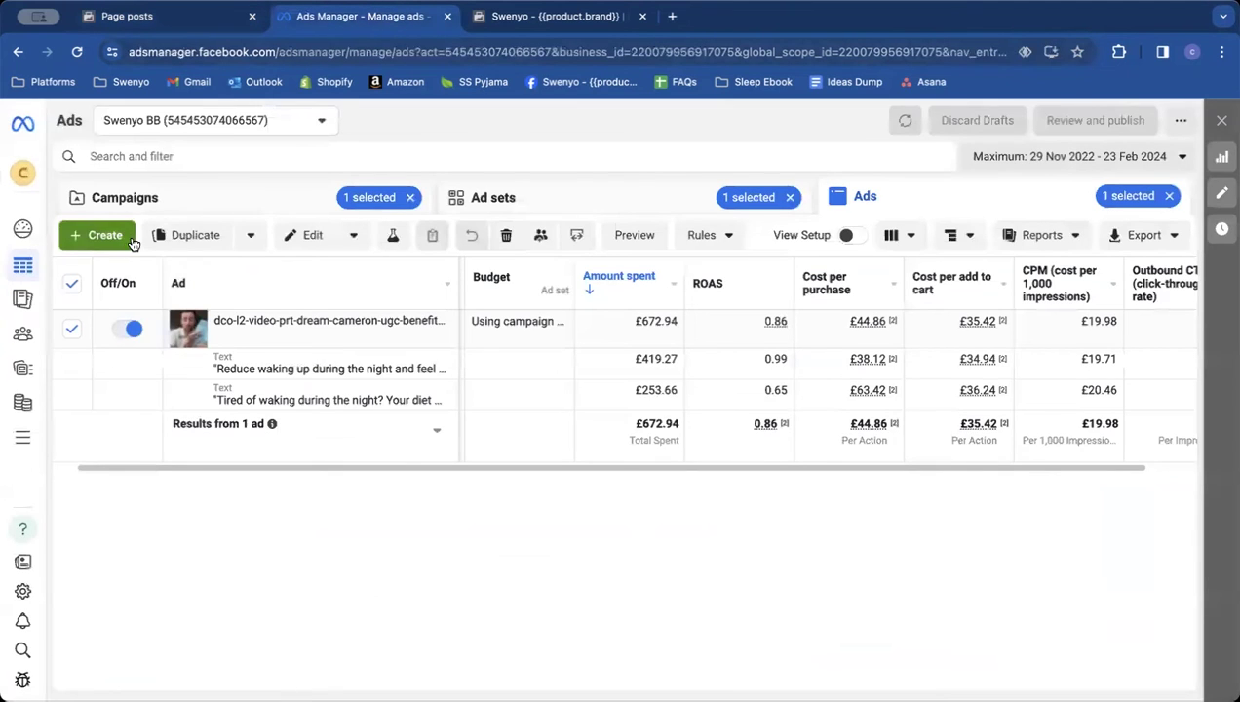
{"action": "left_click", "coordinate": [132, 239]}
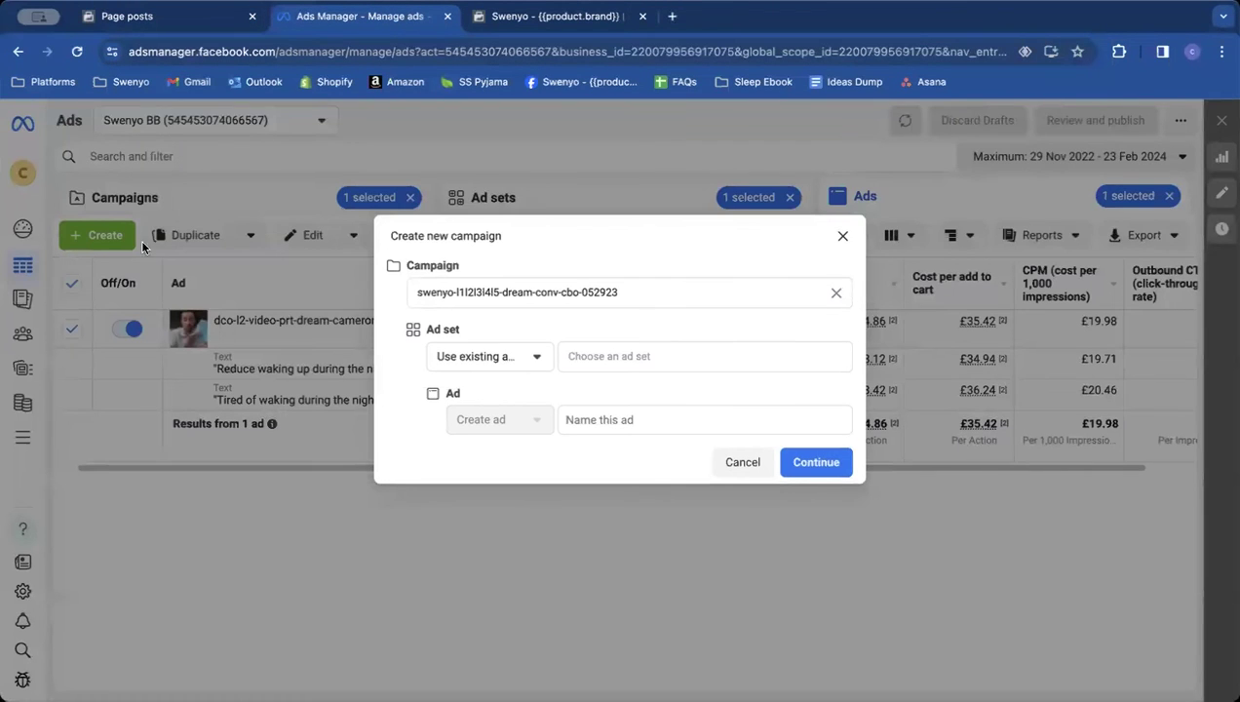
{"action": "left_click", "coordinate": [801, 463]}
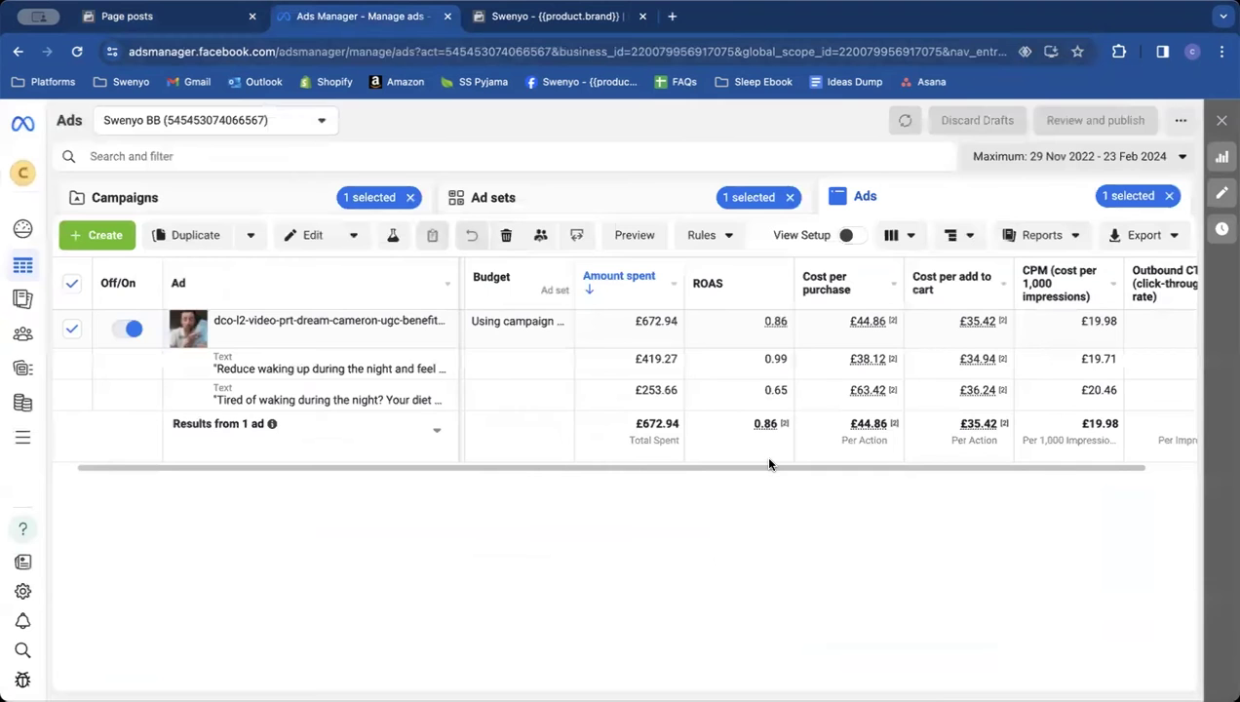
{"action": "left_click", "coordinate": [636, 197]}
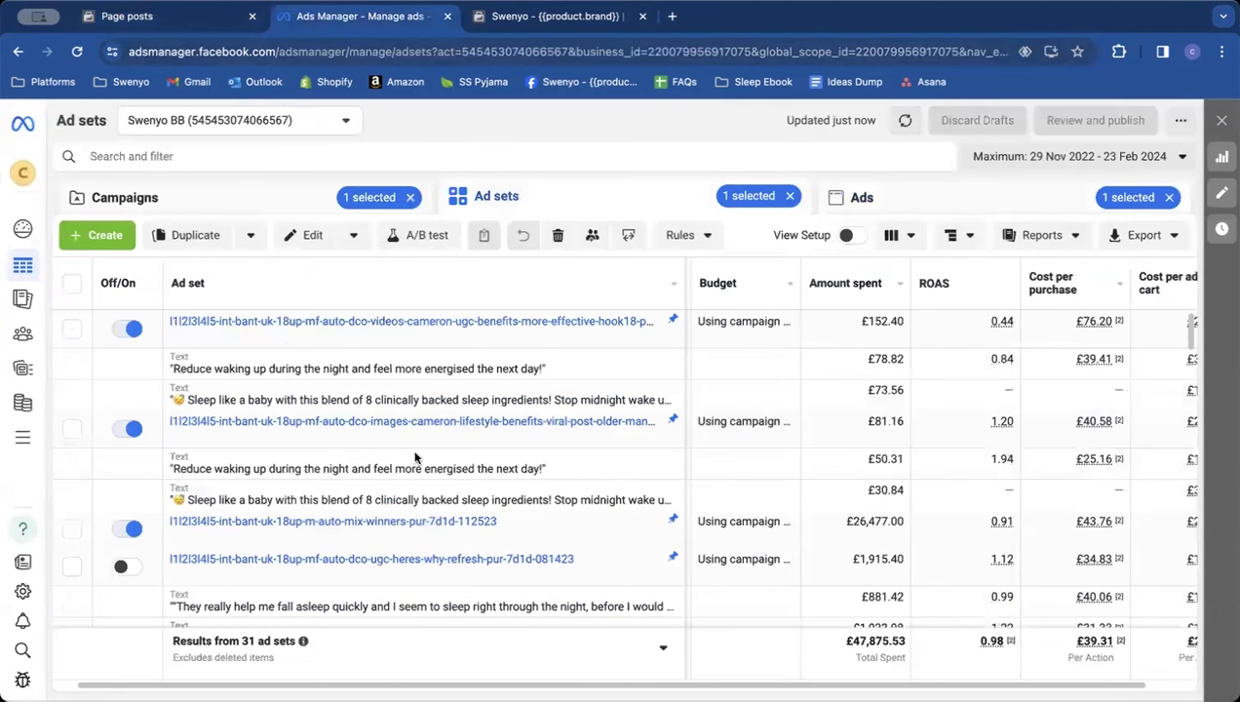
{"action": "left_click", "coordinate": [400, 494]}
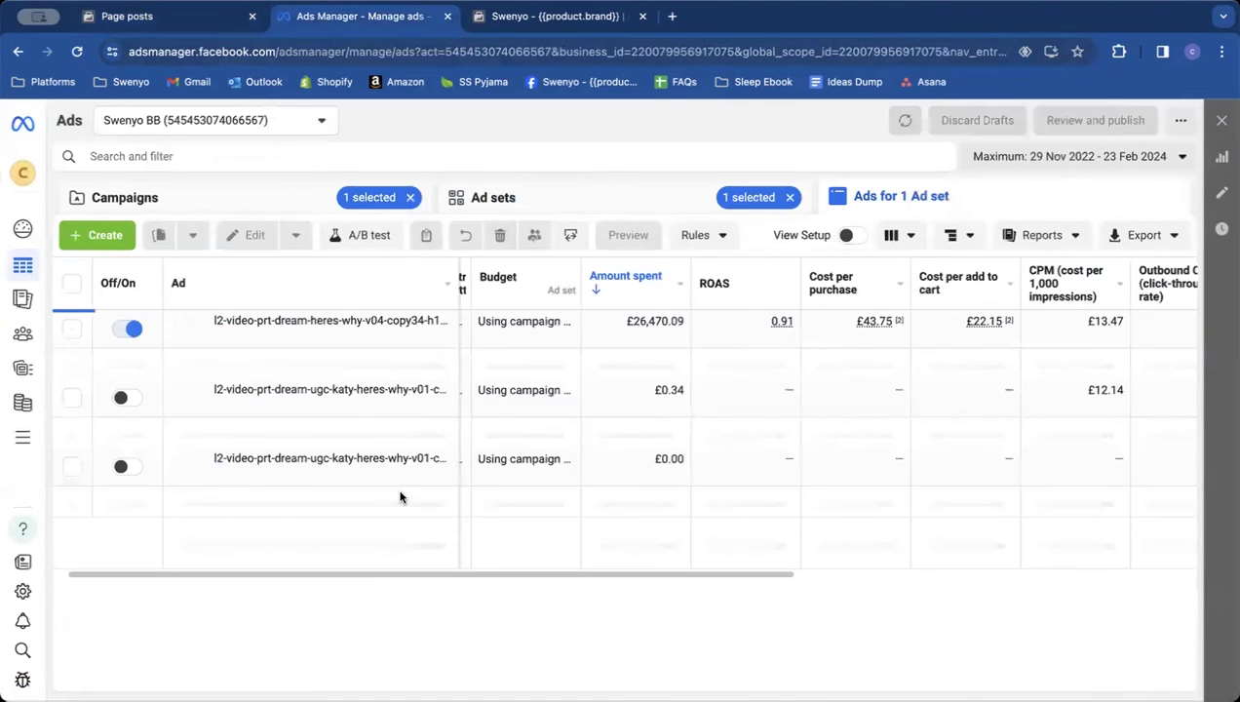
{"action": "left_click", "coordinate": [105, 224]}
{"action": "left_click", "coordinate": [819, 464]}
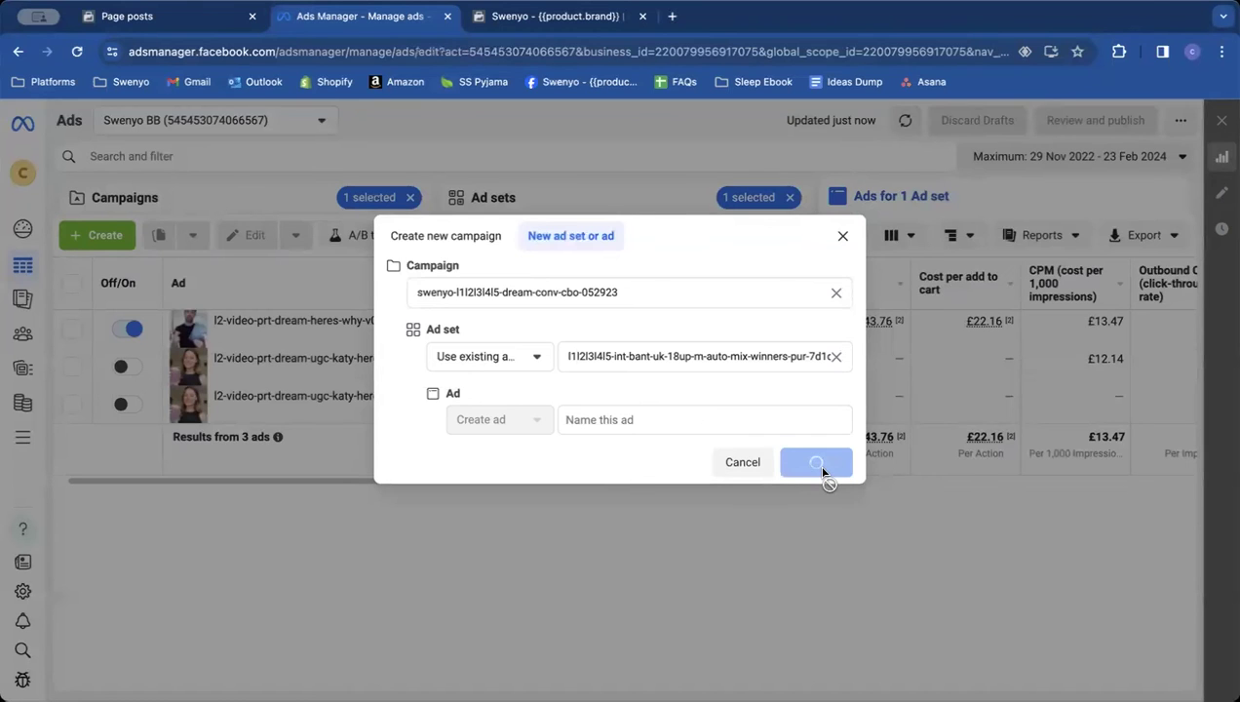
Choose the new ad's Instagram account and set its ad setup to use an existing post
{"action": "scroll", "coordinate": [595, 359], "scroll_direction": "down", "scroll_amount": 3}
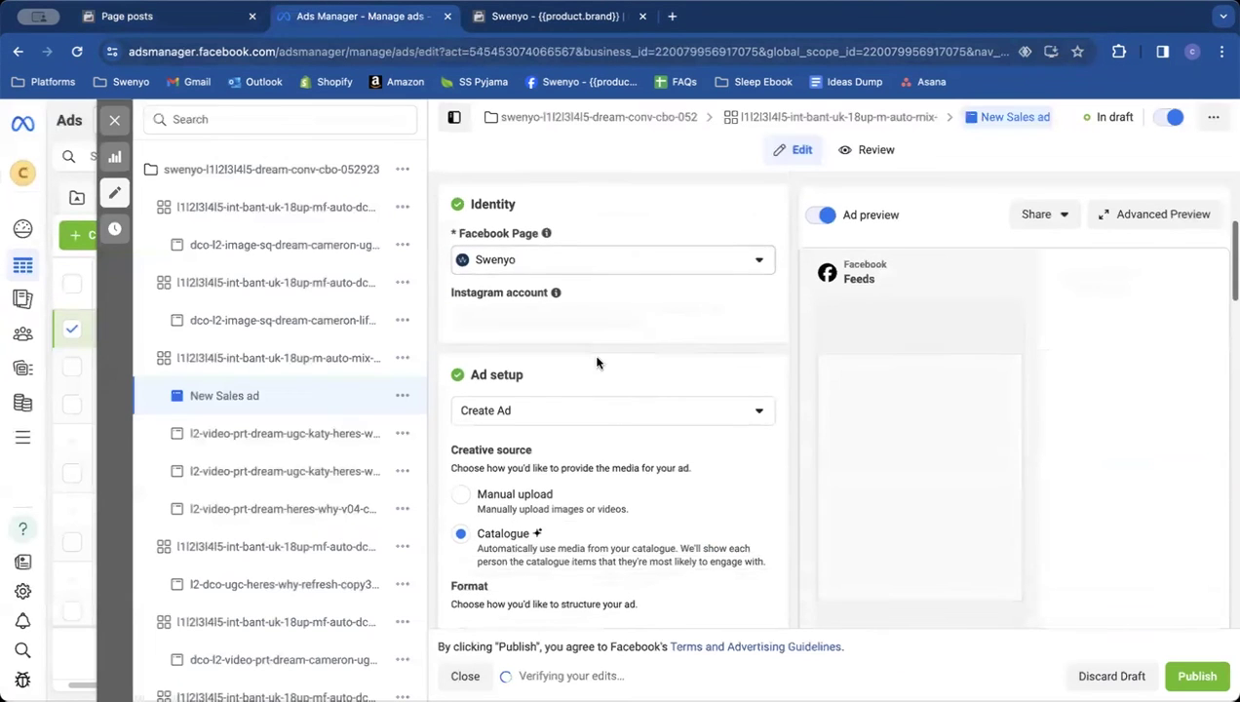
{"action": "left_click", "coordinate": [548, 321]}
{"action": "left_click", "coordinate": [539, 387]}
{"action": "left_click", "coordinate": [534, 421]}
{"action": "left_click", "coordinate": [534, 486]}
{"action": "scroll", "coordinate": [533, 486], "scroll_direction": "down", "scroll_amount": 4}
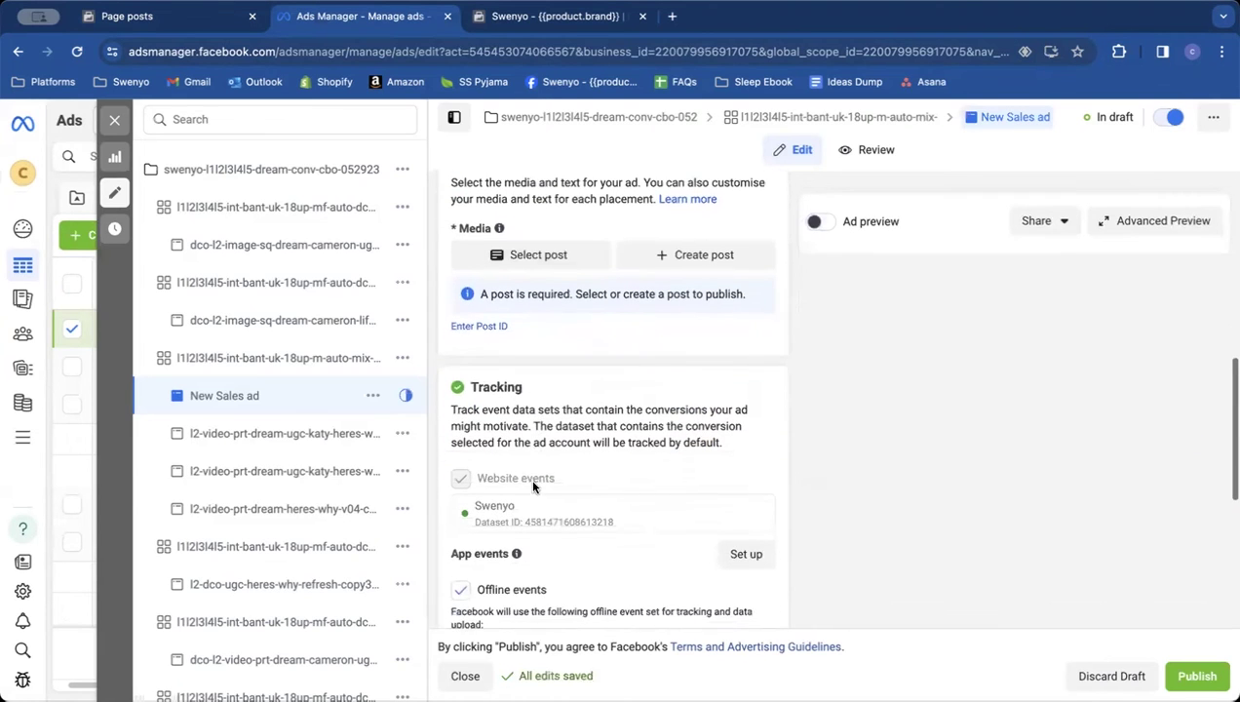
{"action": "left_click", "coordinate": [485, 325]}
{"action": "left_click", "coordinate": [484, 357]}
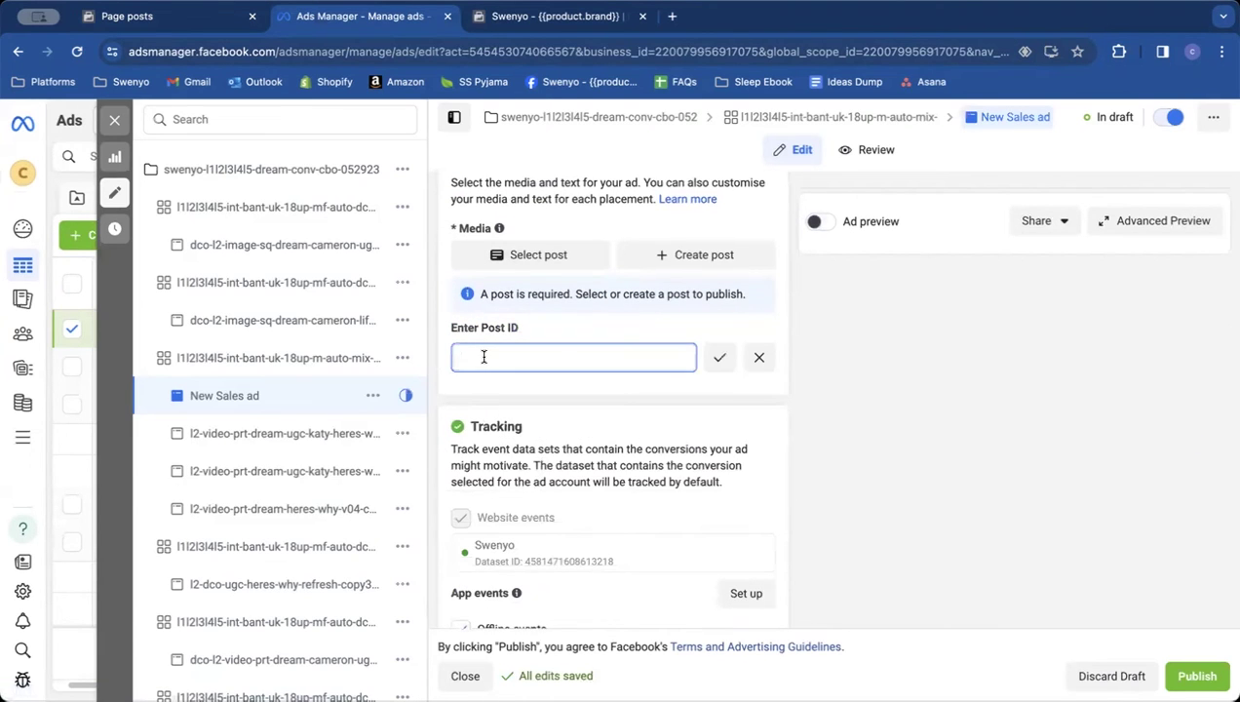
{"action": "key", "text": "ctrl+v"}
{"action": "left_click", "coordinate": [720, 358]}
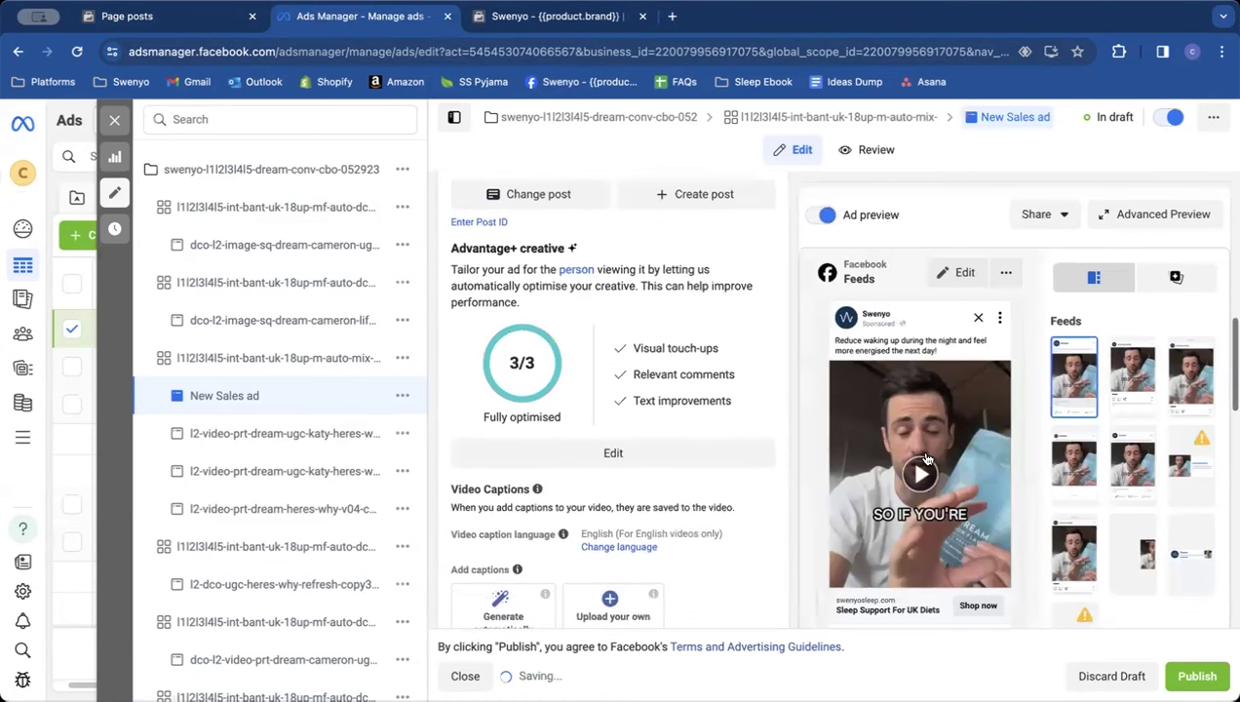
{"action": "scroll", "coordinate": [1039, 468], "scroll_direction": "down", "scroll_amount": 10}
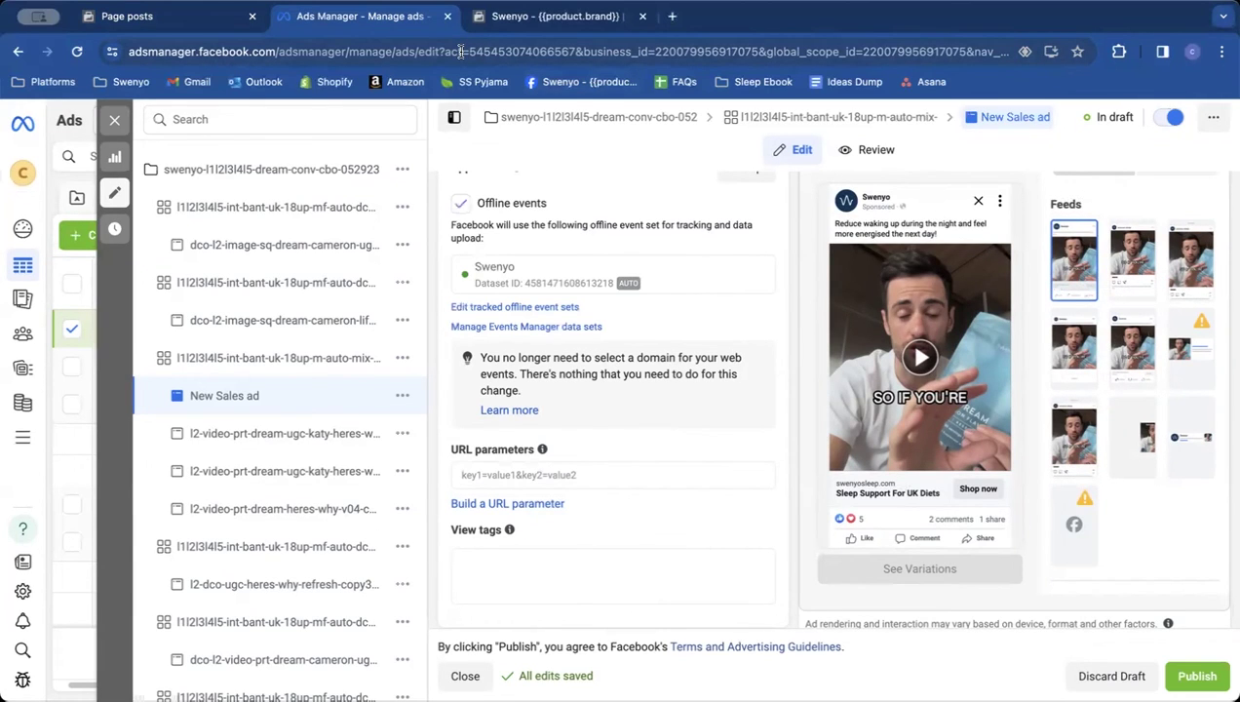
Return to Page posts and copy the share link of the "Sleep Support For UK Diets" post
{"action": "left_click", "coordinate": [182, 23]}
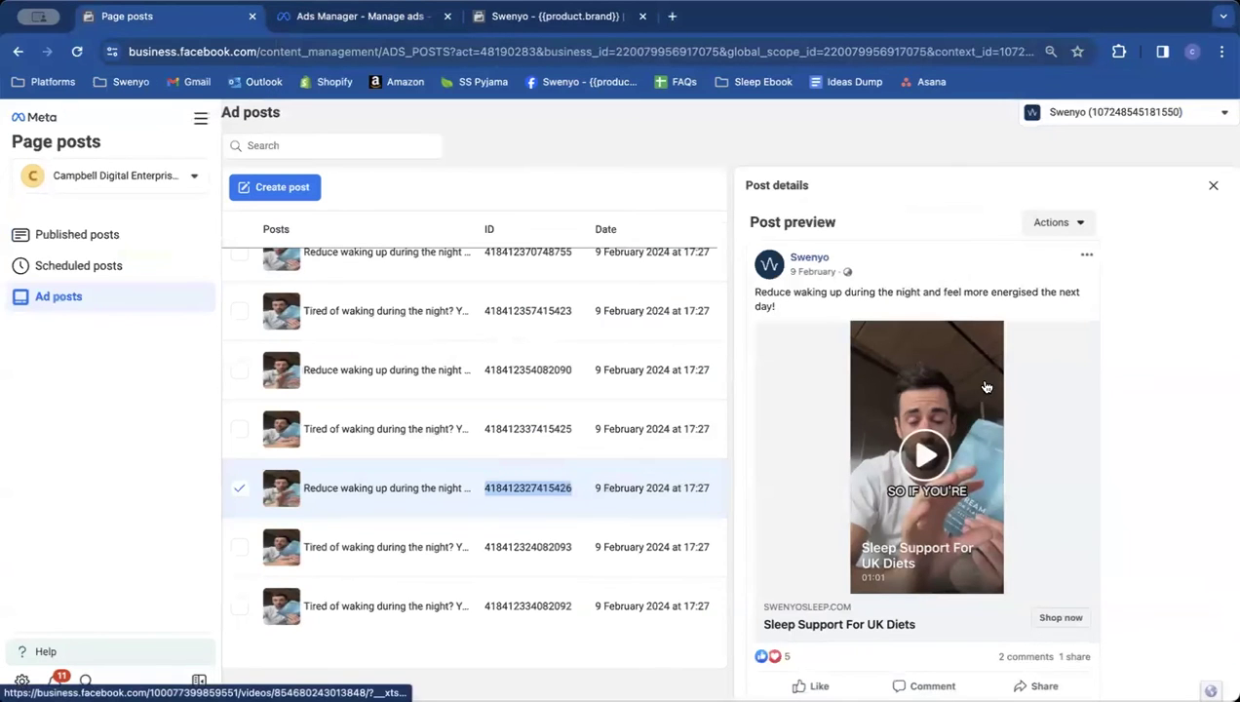
{"action": "scroll", "coordinate": [987, 387], "scroll_direction": "down", "scroll_amount": 1}
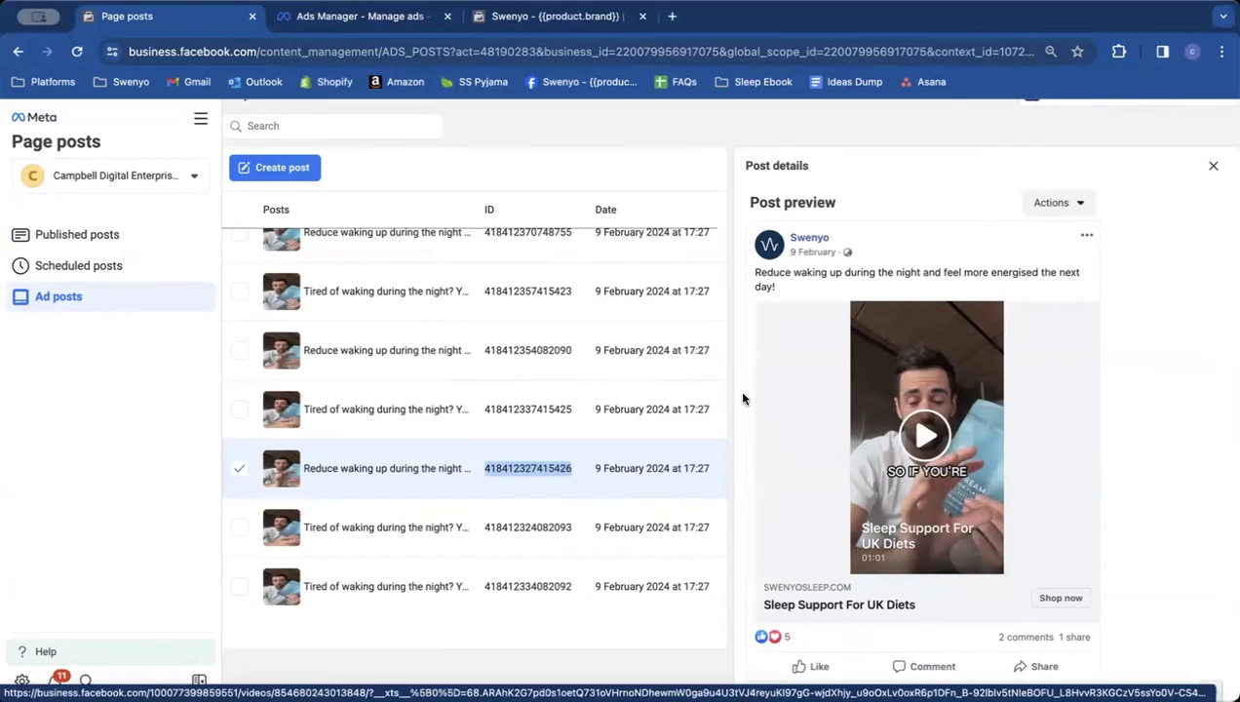
{"action": "left_click", "coordinate": [1022, 670]}
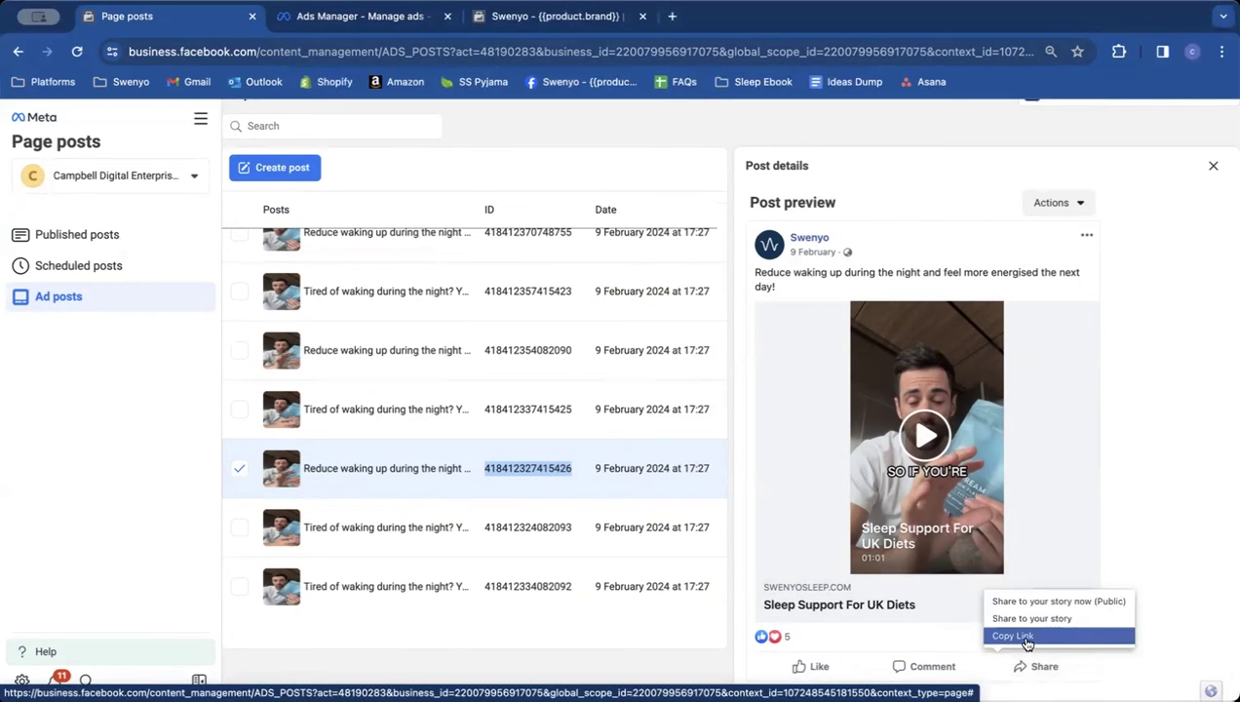
{"action": "left_click", "coordinate": [1023, 637]}
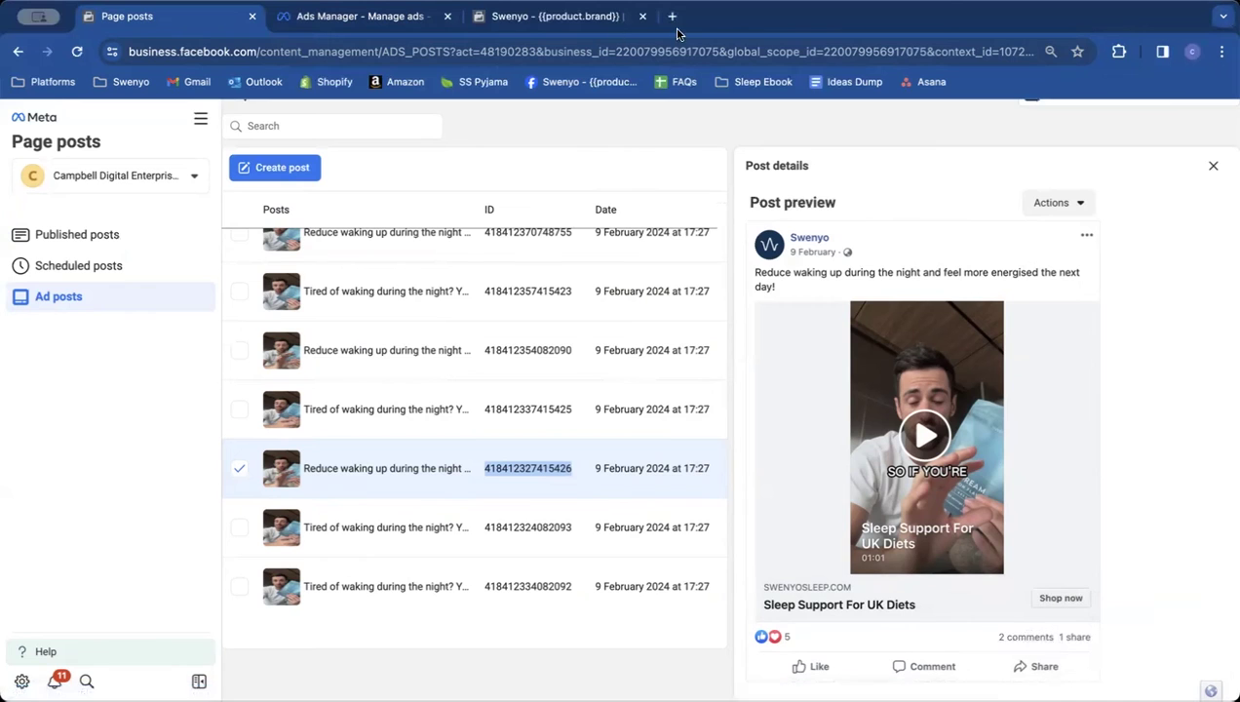
Open the copied post link in the third browser tab, replacing the Swenyo product post
{"action": "left_click", "coordinate": [555, 15]}
{"action": "left_click", "coordinate": [519, 50]}
{"action": "key", "text": "super+v"}
{"action": "key", "text": "Return"}
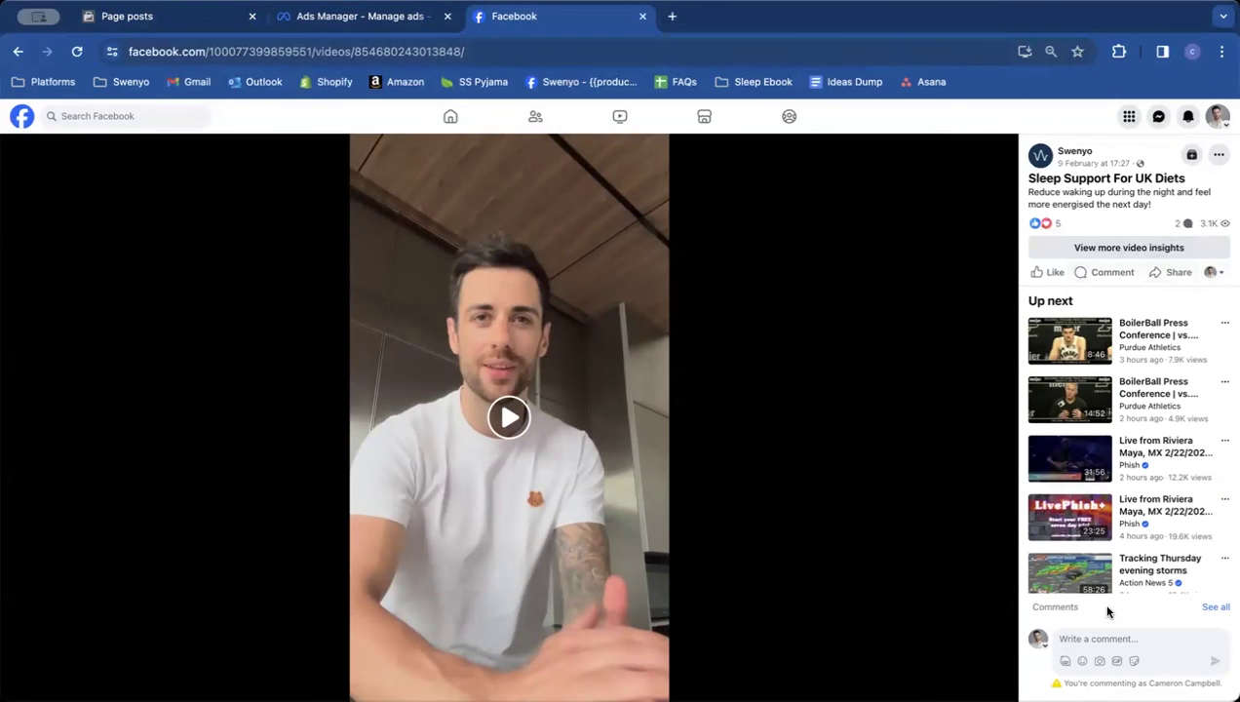
Expand the Facebook post's comments and set their filter to All comments
{"action": "left_click", "coordinate": [1218, 612]}
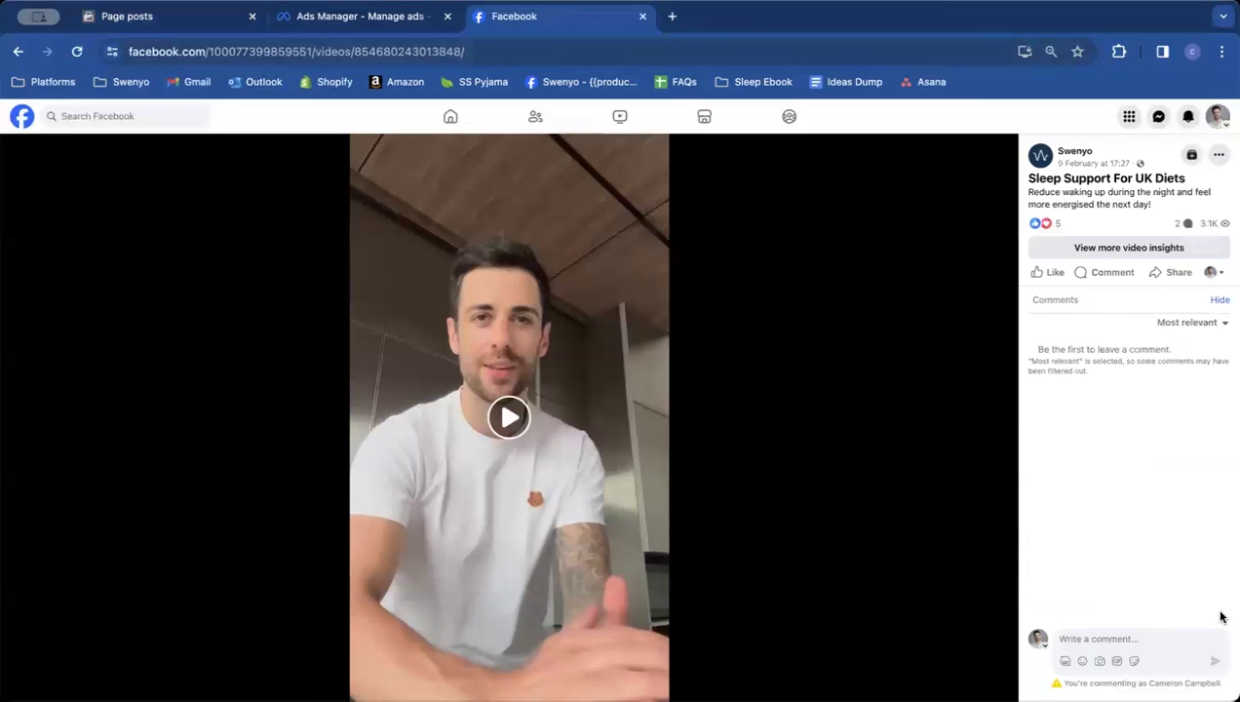
{"action": "left_click", "coordinate": [1217, 323]}
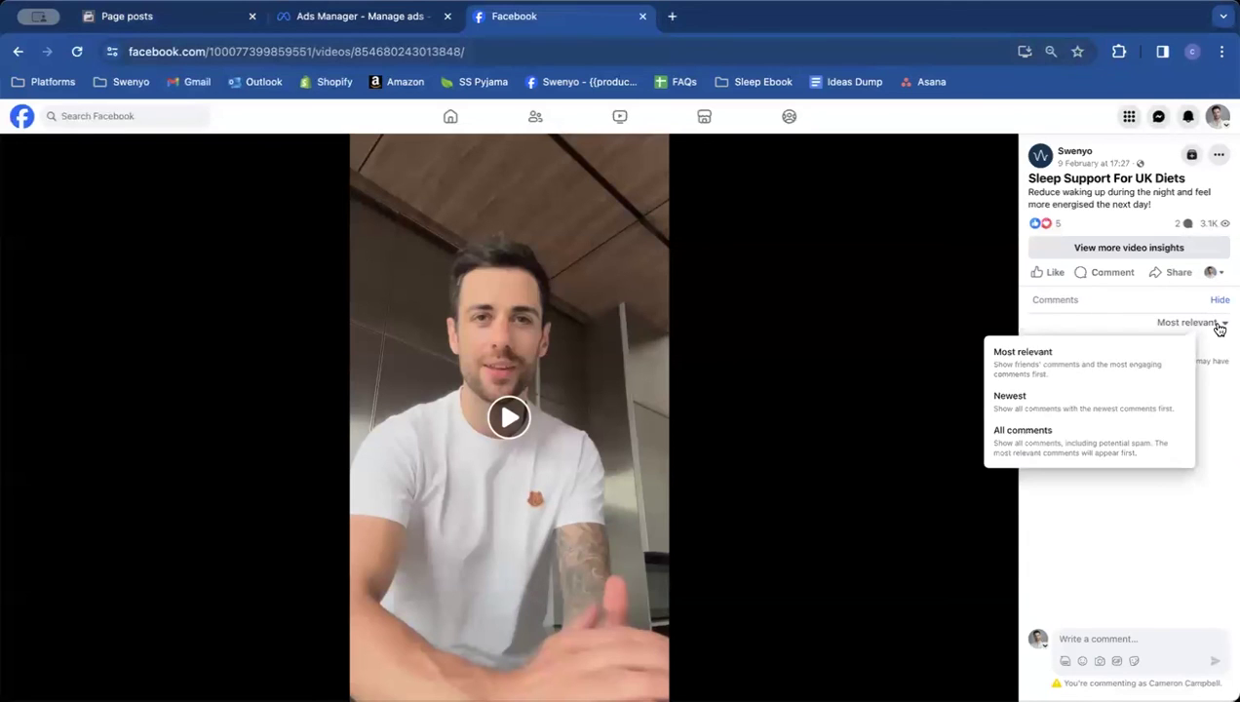
{"action": "left_click", "coordinate": [1048, 432]}
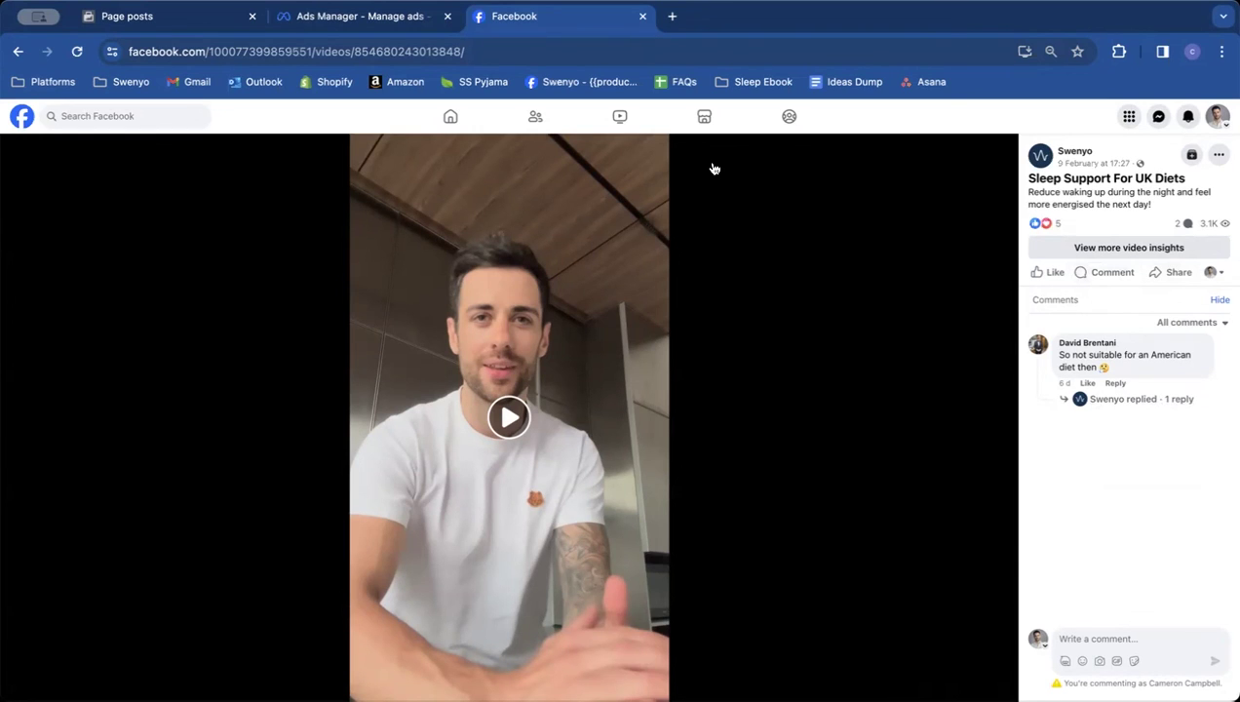
Select the Facebook post's web address and return to the new ad draft in Ads Manager
{"action": "left_click", "coordinate": [439, 50]}
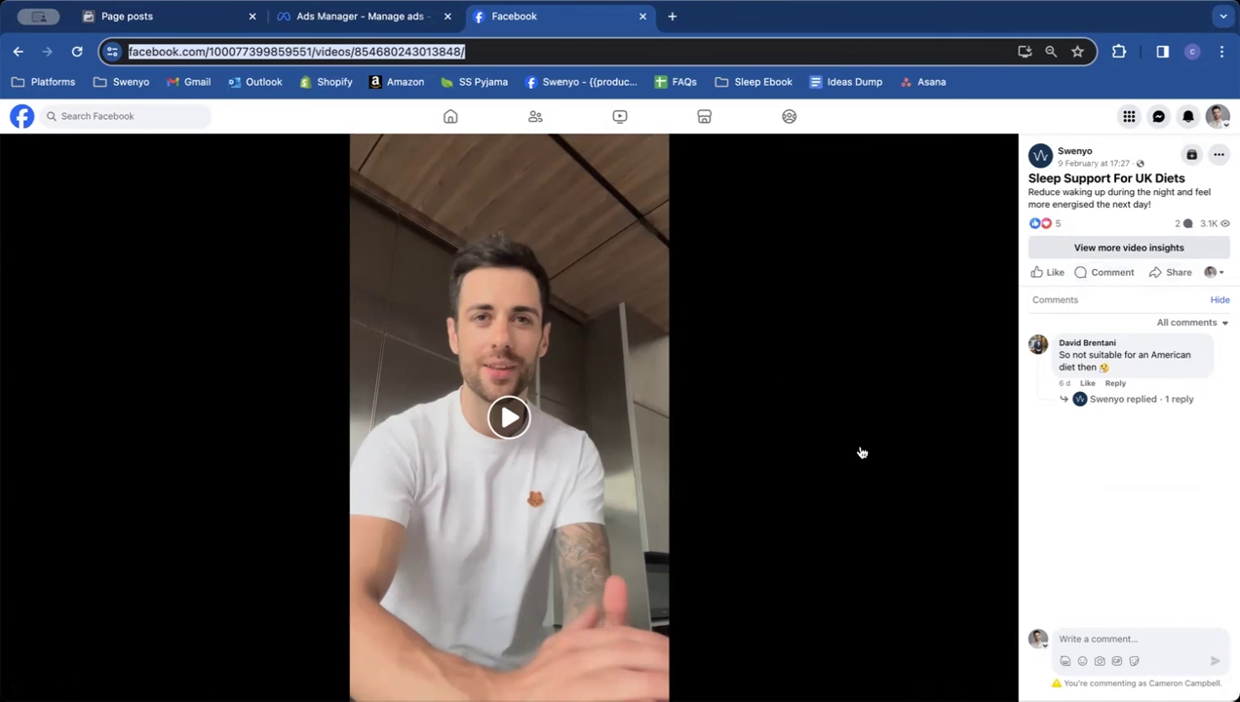
{"action": "left_click", "coordinate": [330, 21]}
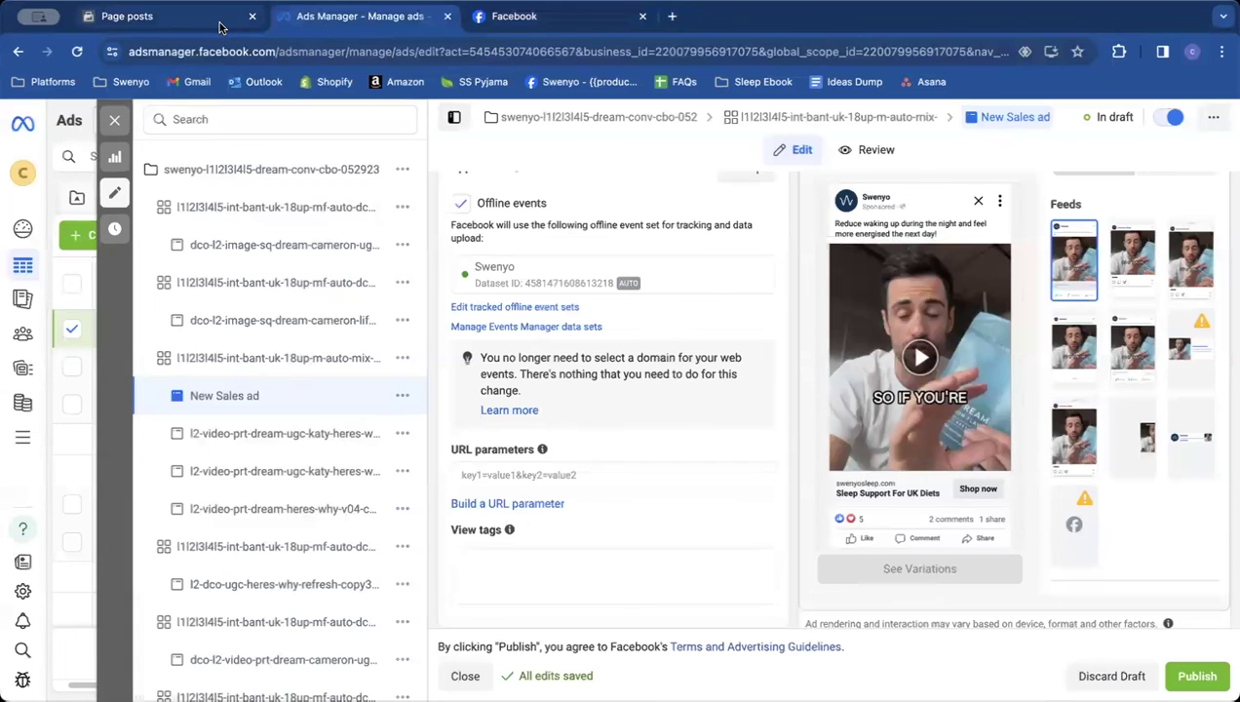